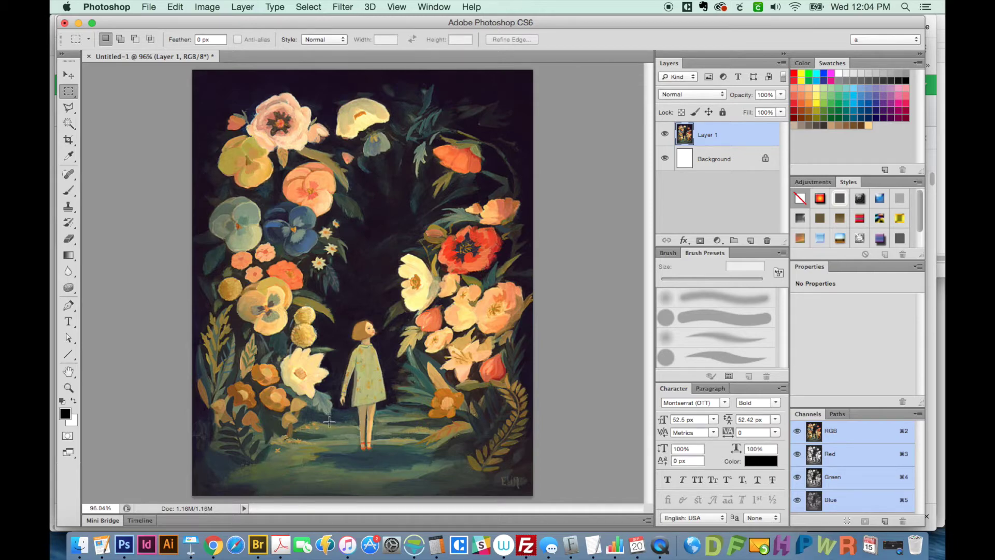
Magic Wand-select the pale yellow flower at the painting's top with tolerance 35, then zoom in
key("z")
left_click_drag(296, 223, 309, 223)
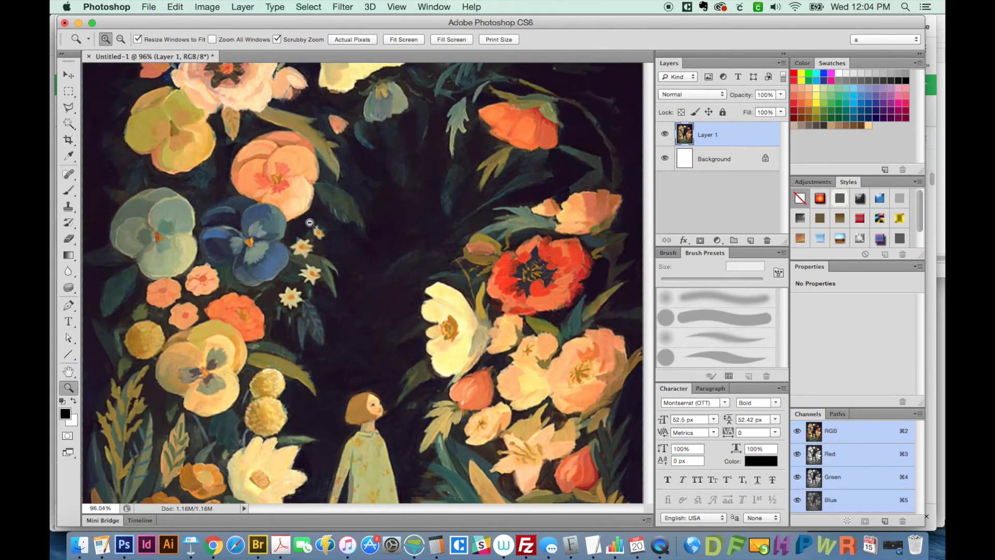
left_click_drag(309, 224, 297, 224)
key("m")
key("w")
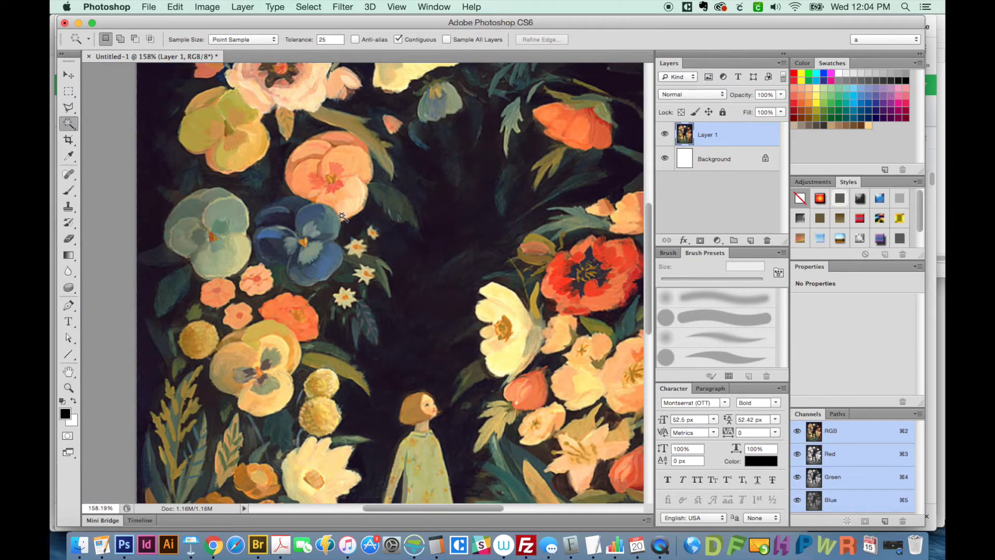
left_click_drag(342, 216, 289, 265)
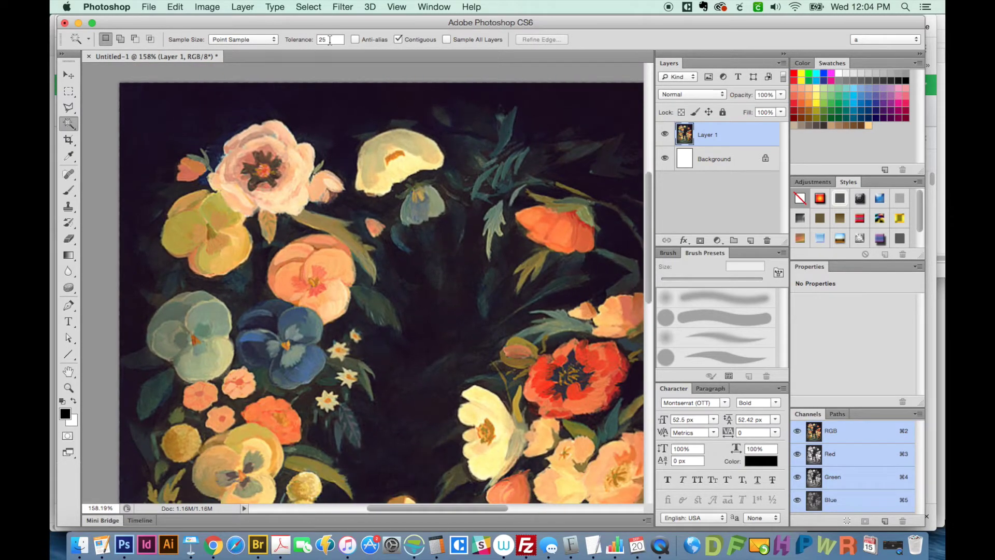
left_click(370, 160)
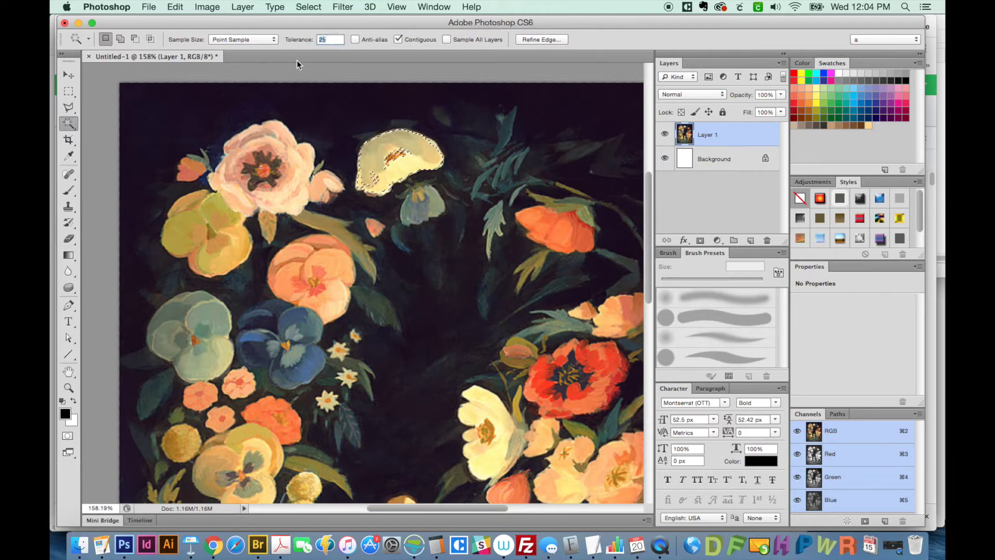
type("35")
key("shift")
left_click(77, 384)
left_click_drag(387, 191, 361, 295)
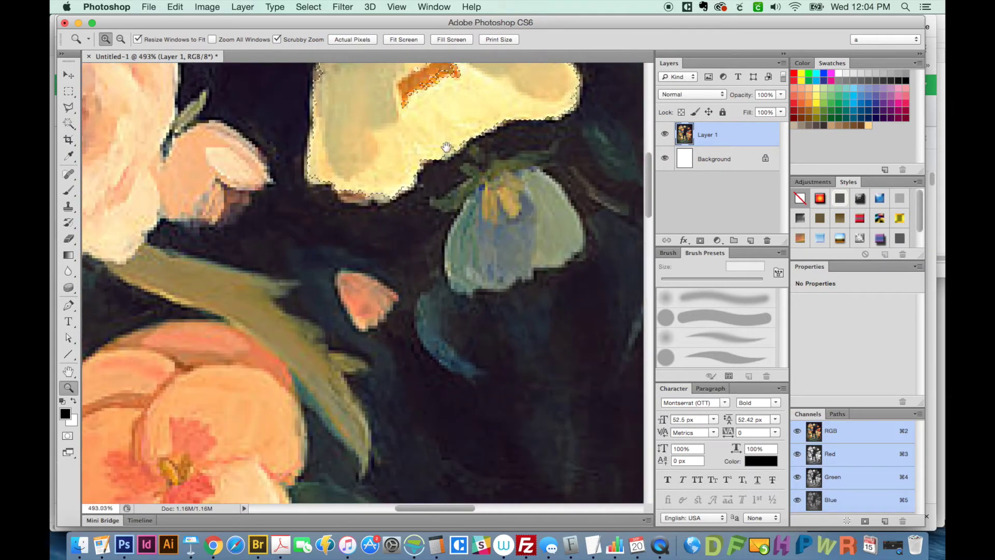
Preview the flower selection in Quick Mask, invert it, and show the inverted selection as a red mask
key("q")
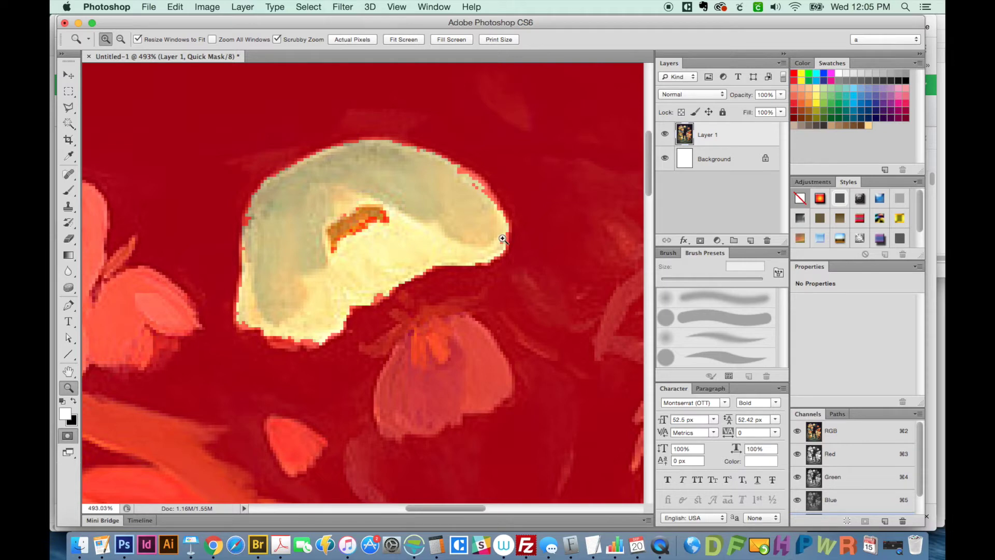
key("q")
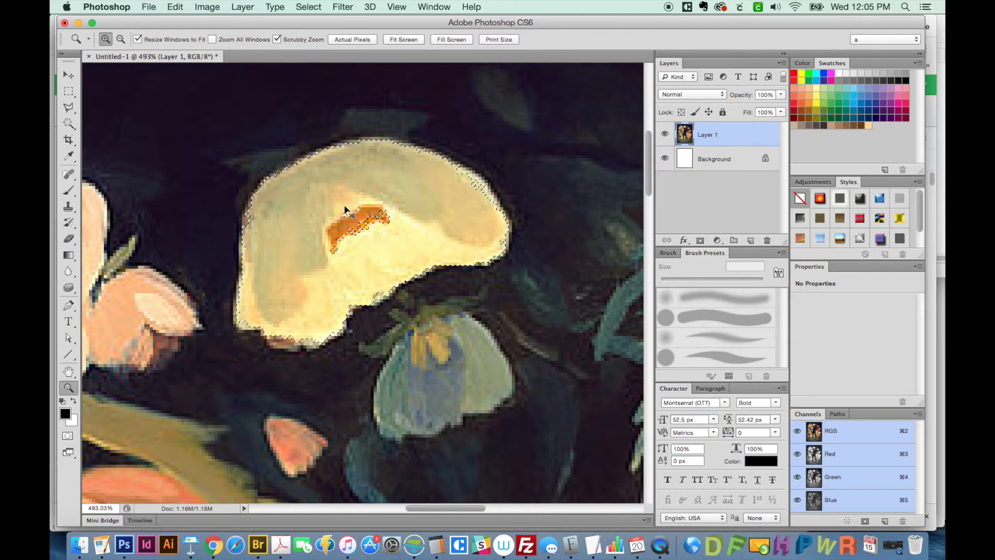
key("super+shift+i")
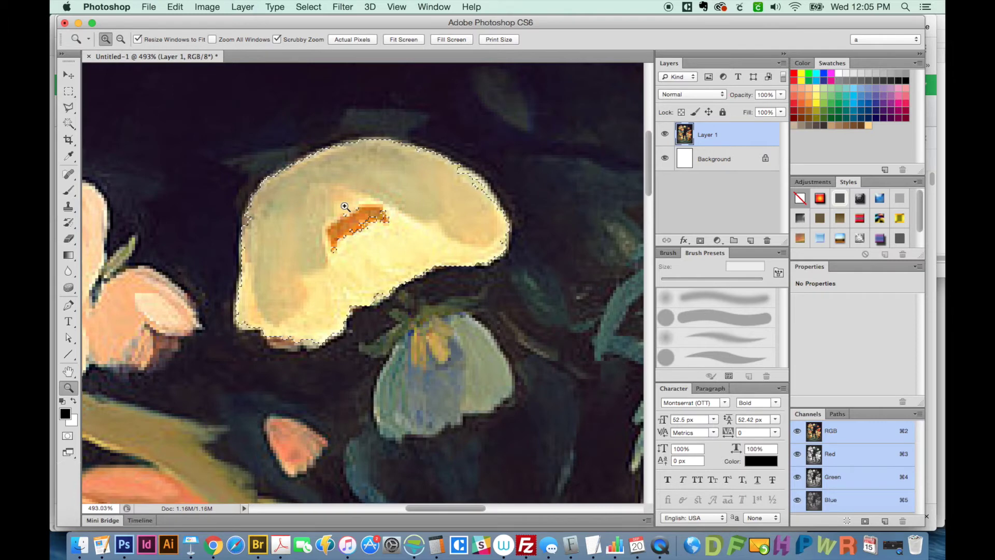
key("q")
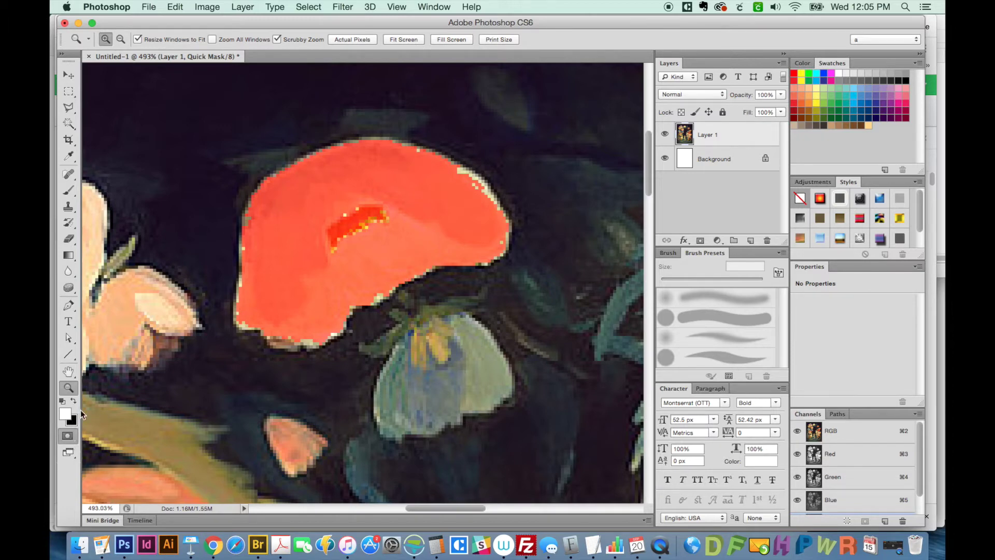
key("b")
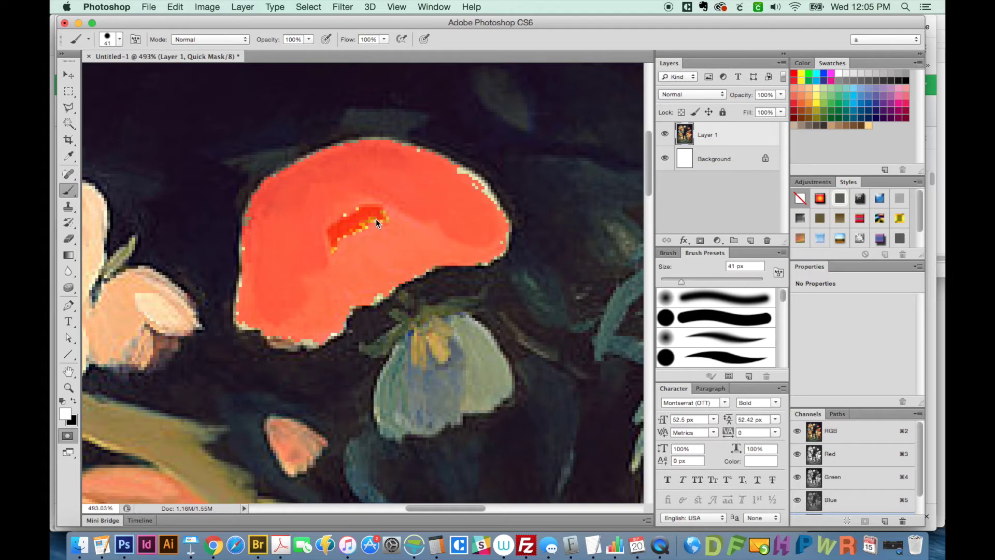
With a smaller brush, mask the petal's orange streak and cream fringes, then exit Quick Mask
mouse_move(376, 221)
left_mouse_down("ctrl+alt")
mouse_move(338, 223)
mouse_move(383, 213)
left_mouse_up("ctrl+alt")
key("x")
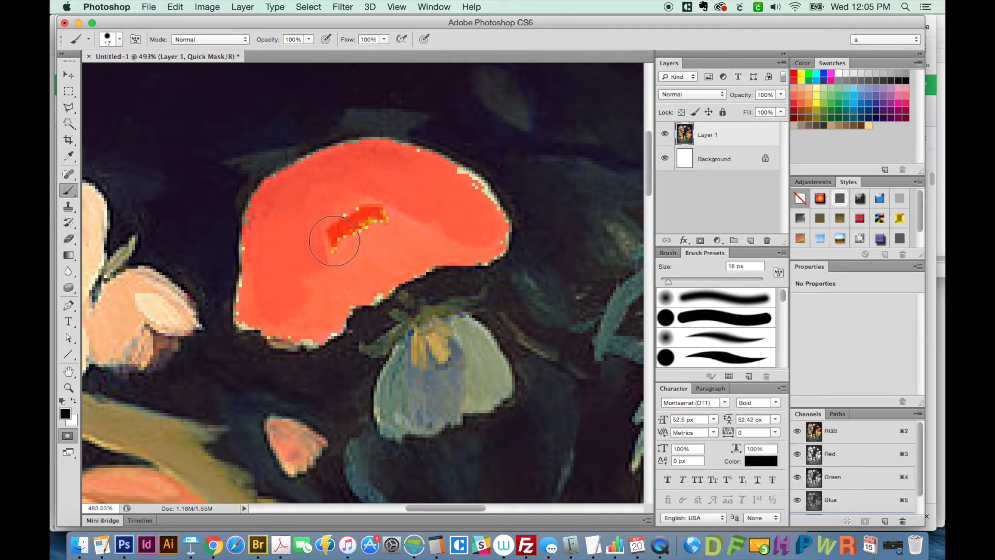
mouse_move(350, 230)
left_mouse_down()
mouse_move(355, 216)
mouse_move(338, 234)
mouse_move(350, 221)
left_mouse_up()
mouse_move(285, 199)
left_mouse_down()
mouse_move(304, 189)
mouse_move(282, 195)
mouse_move(337, 223)
mouse_move(353, 168)
mouse_move(390, 160)
mouse_move(420, 186)
mouse_move(463, 199)
mouse_move(497, 250)
mouse_move(433, 228)
mouse_move(327, 289)
mouse_move(312, 311)
mouse_move(260, 300)
left_mouse_up()
left_click(274, 280, "ctrl+alt")
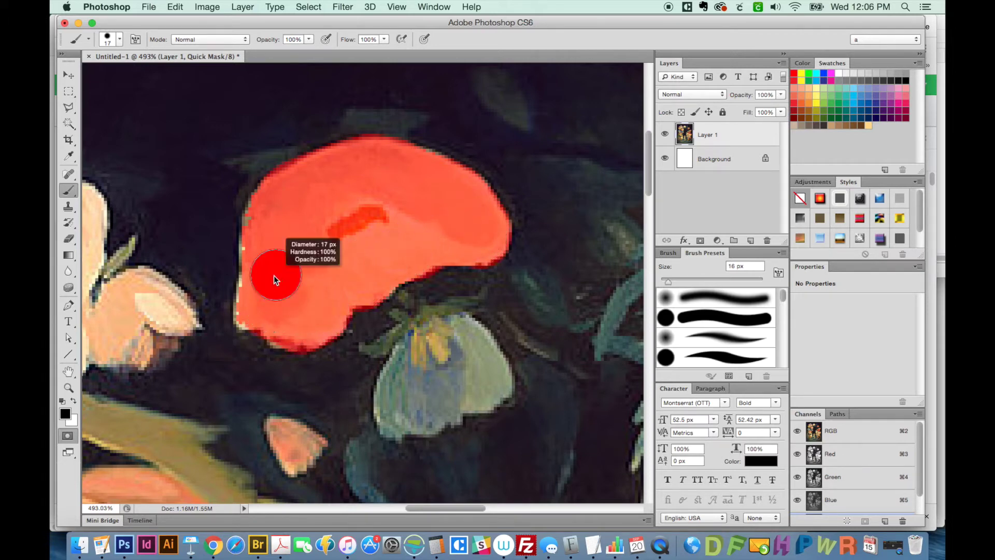
mouse_move(243, 268)
left_mouse_down()
mouse_move(249, 315)
mouse_move(255, 256)
left_mouse_up()
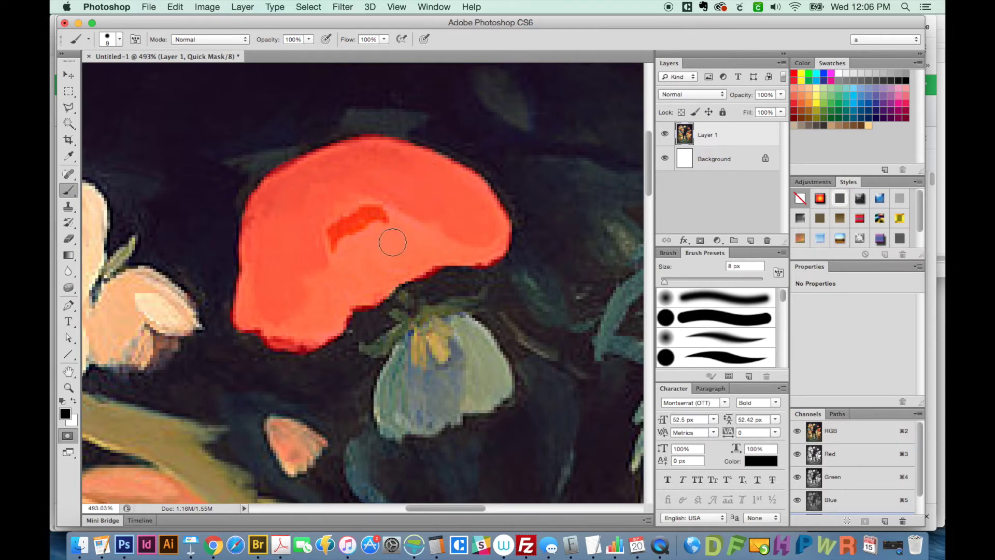
key("q")
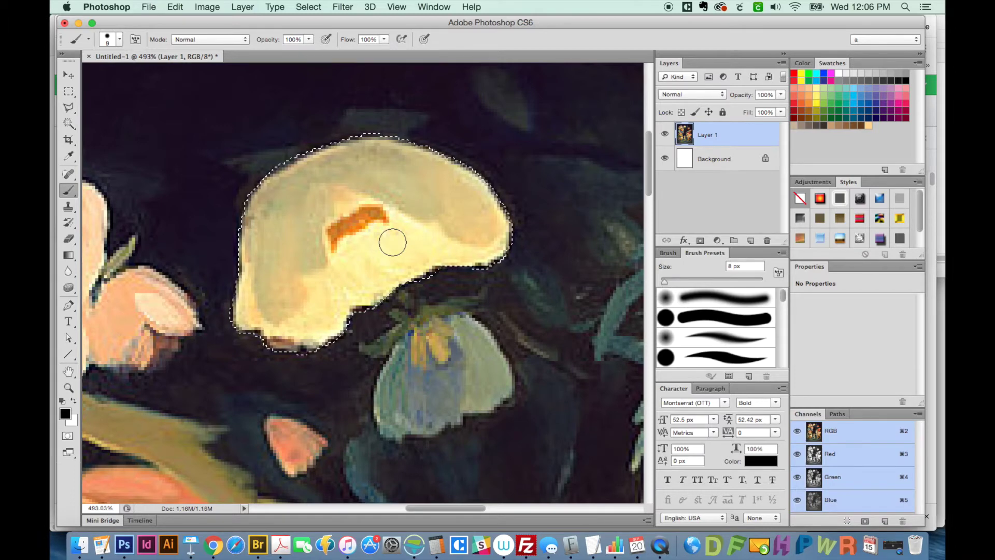
Copy the selected flower onto Layer 2 with Cmd+J, check the layer, and zoom out
key("super")
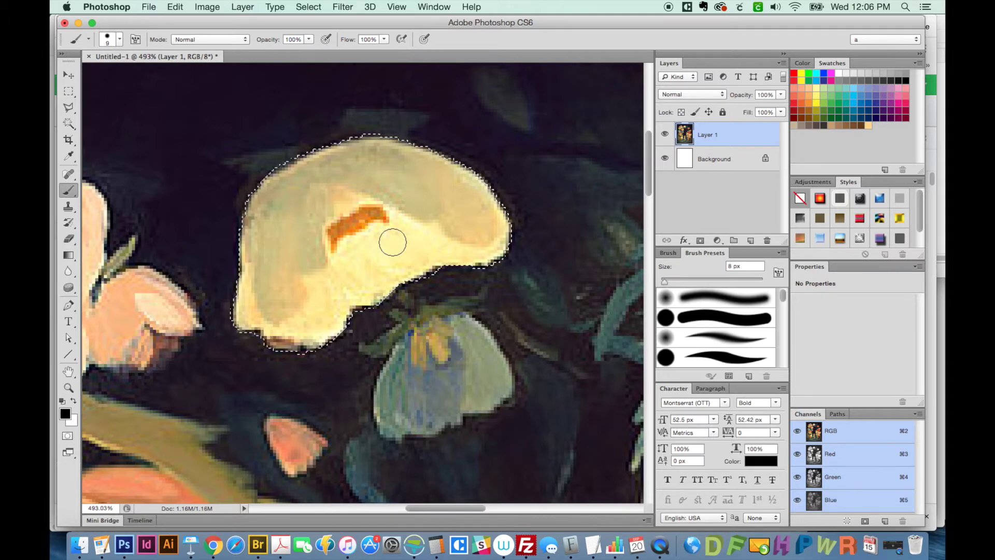
key("super+j")
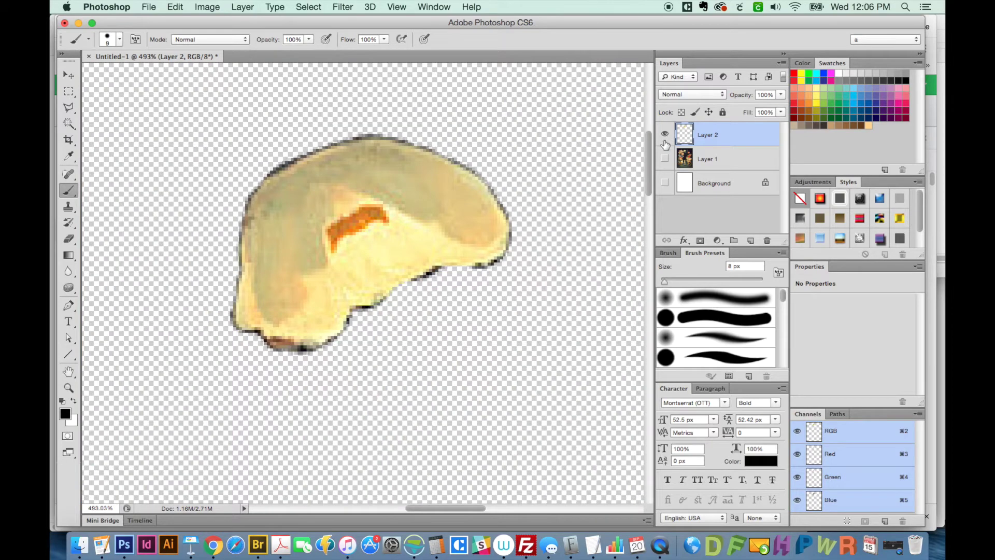
left_click(665, 135, "alt")
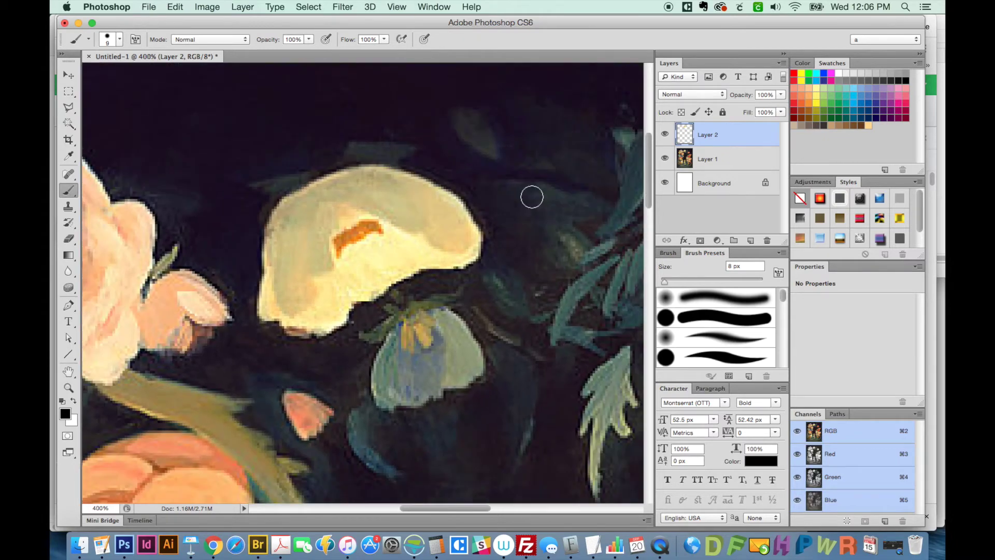
key("super+minus")
key("super+minus")
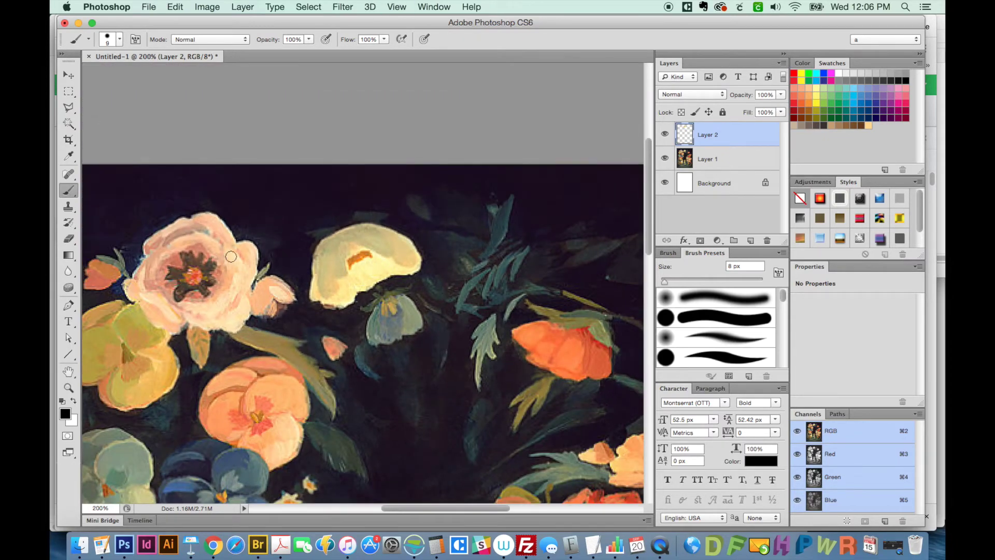
key("w")
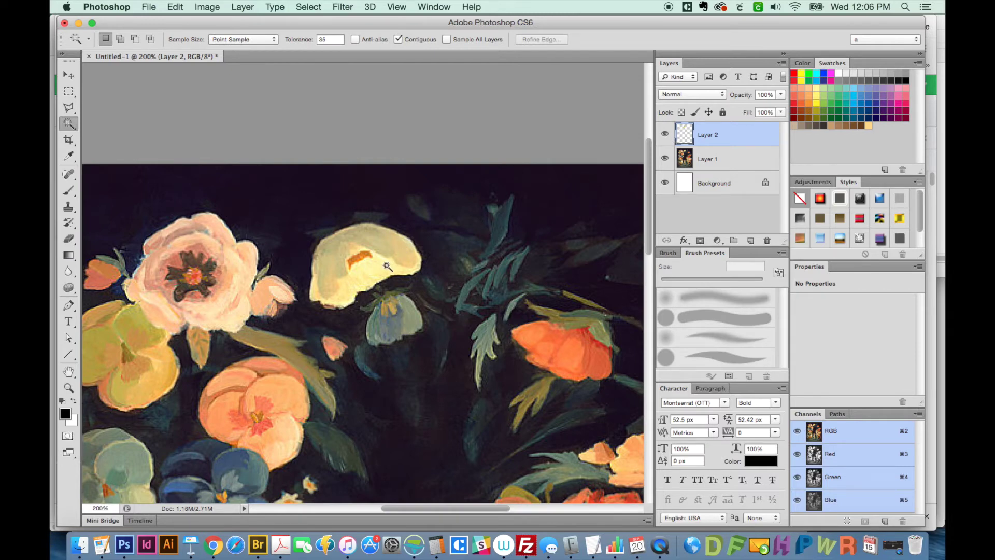
Move the yellow flower copy up and right, then make Layer 1 active and zoom in on the flower
key("v")
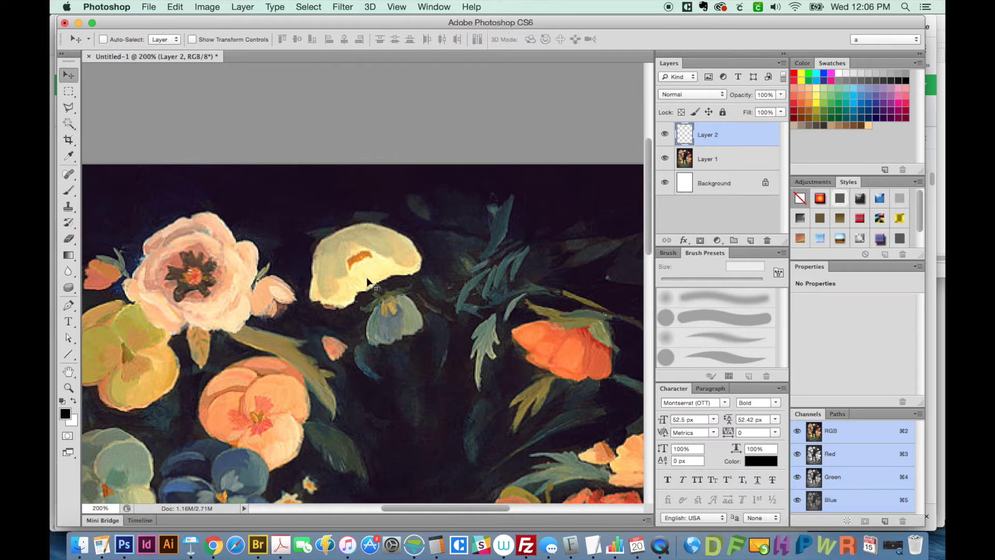
left_click_drag(346, 286, 463, 240, "alt")
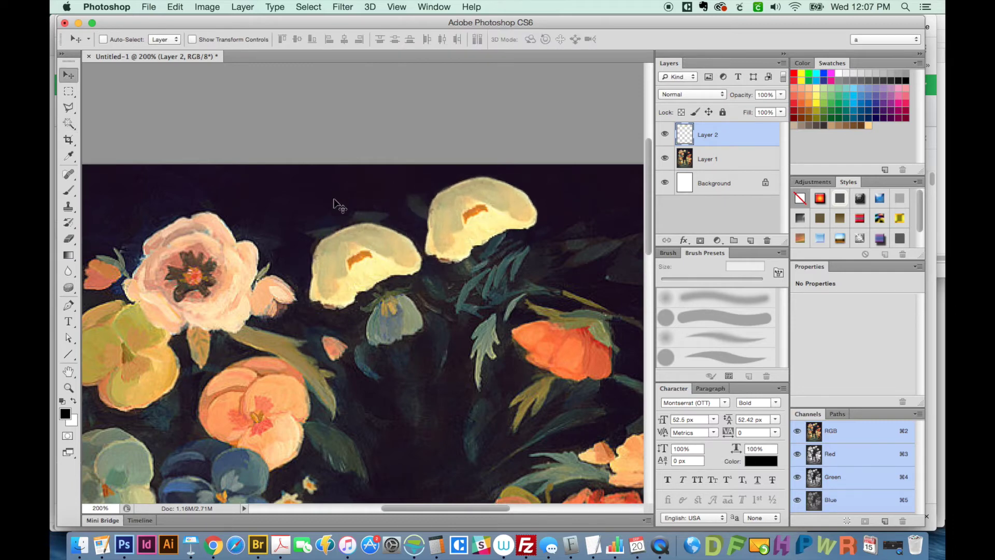
left_click(685, 160)
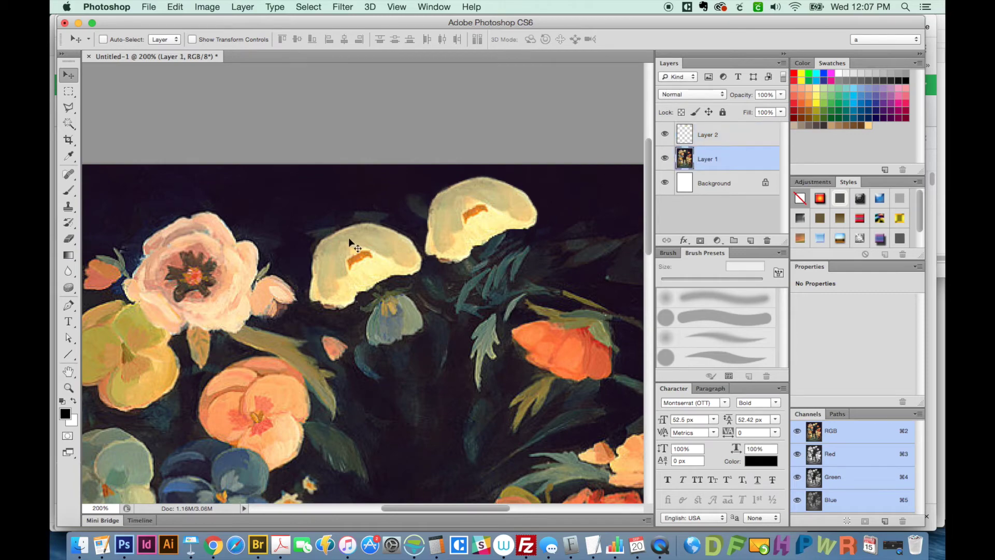
key("z")
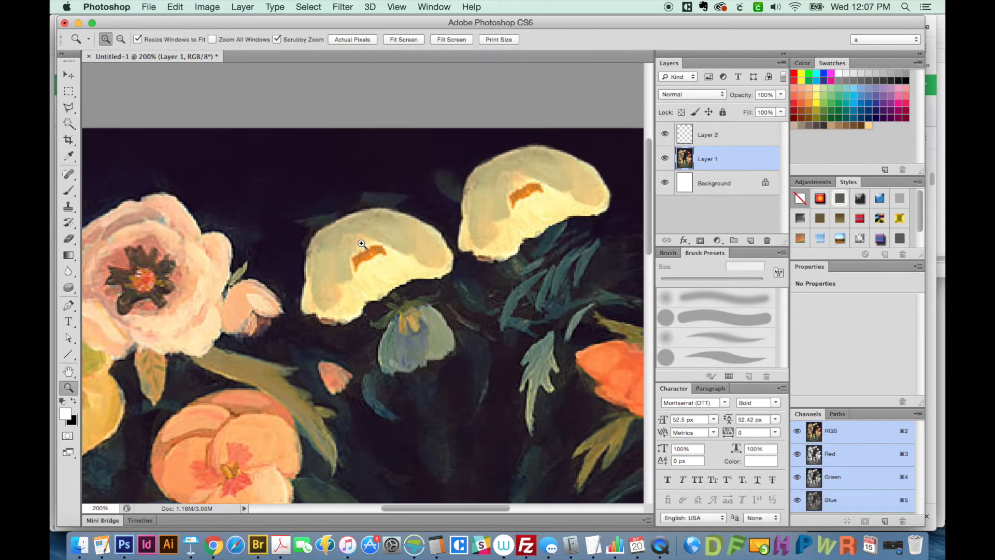
left_click_drag(337, 266, 389, 227)
key("b")
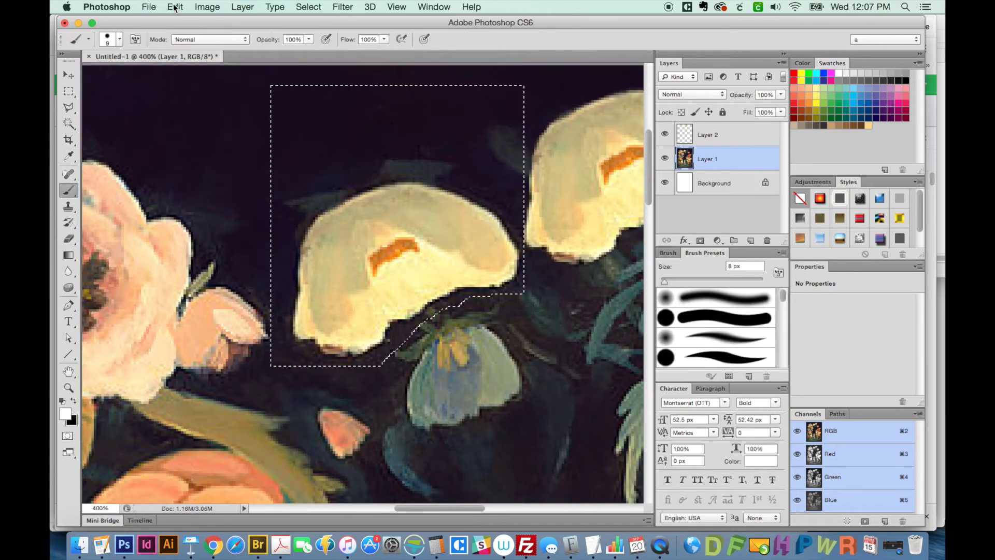
Content-Aware fill the flower area on Layer 1, zoom out, and clear the selection
left_click(175, 7)
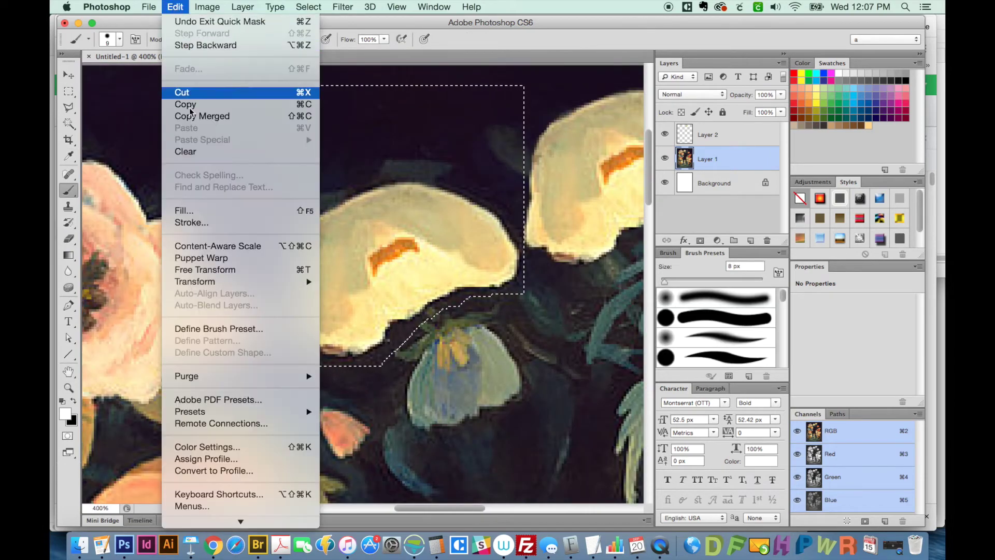
left_click(204, 210)
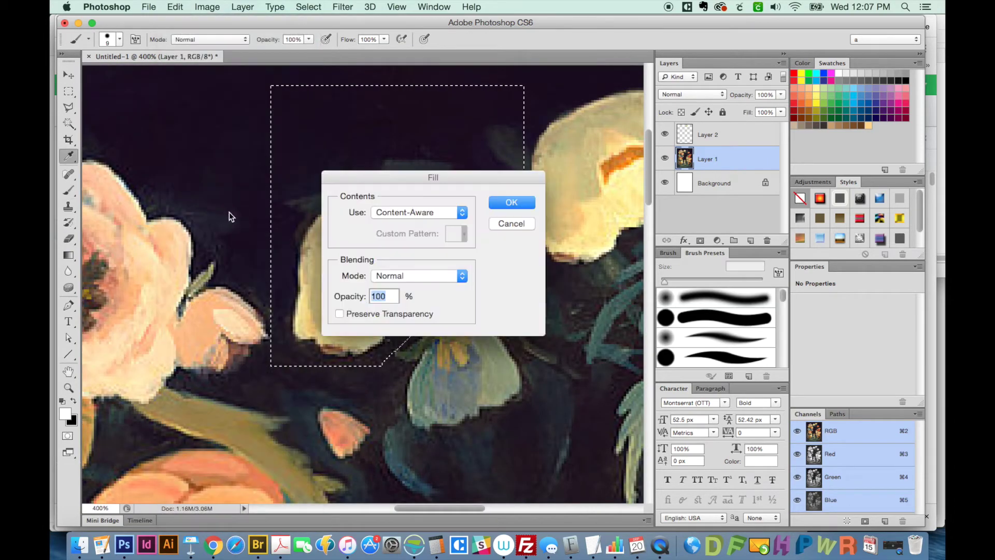
left_click(513, 202)
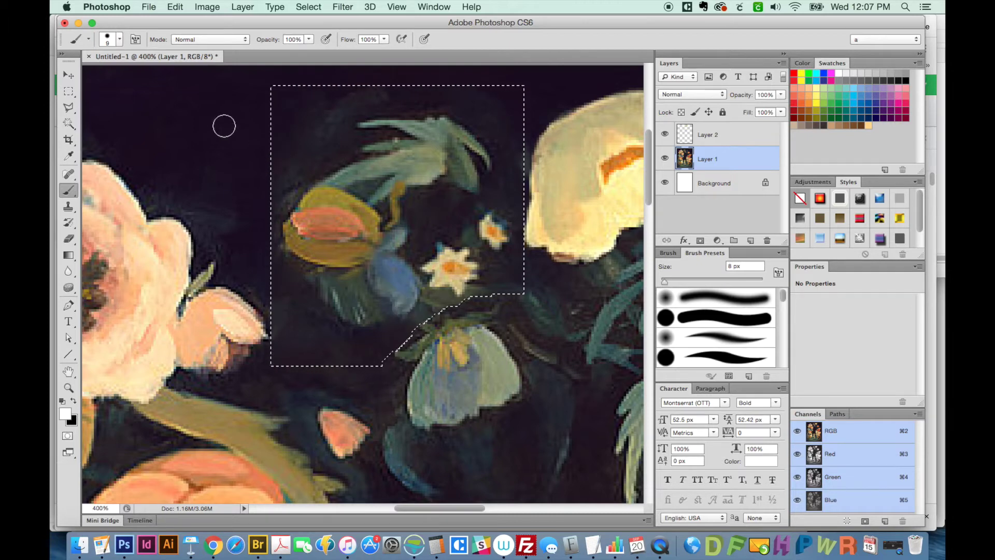
left_click_drag(69, 206, 92, 208)
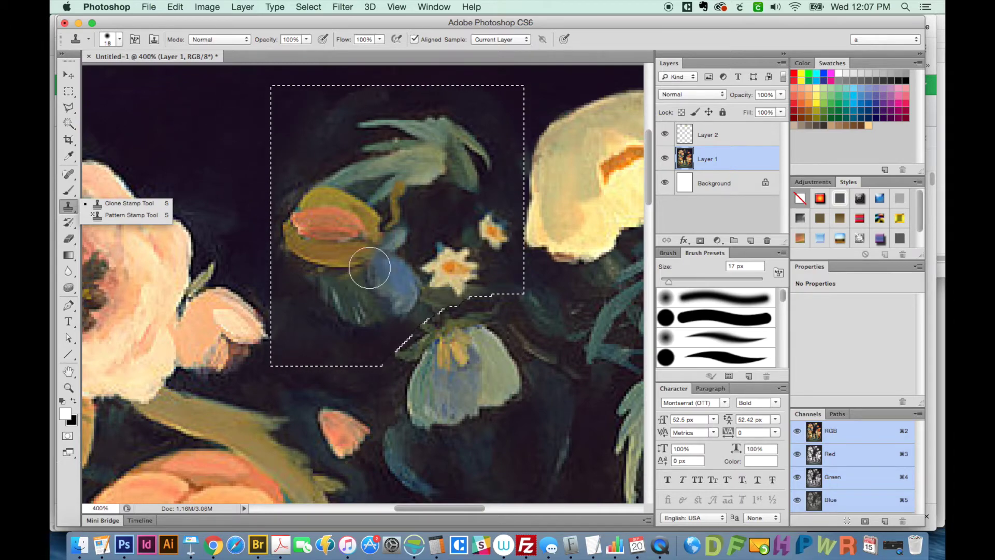
key("super+minus")
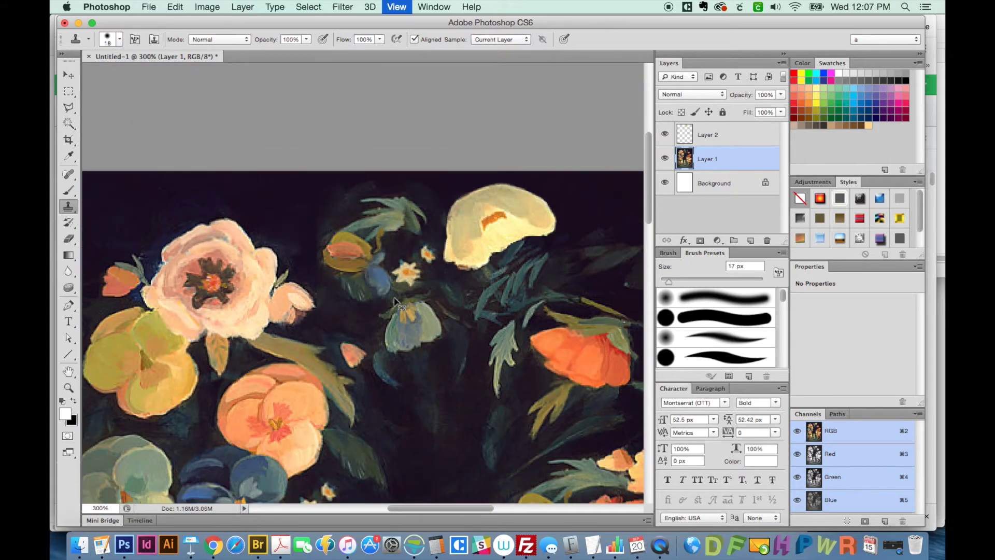
key("super+d")
key("v")
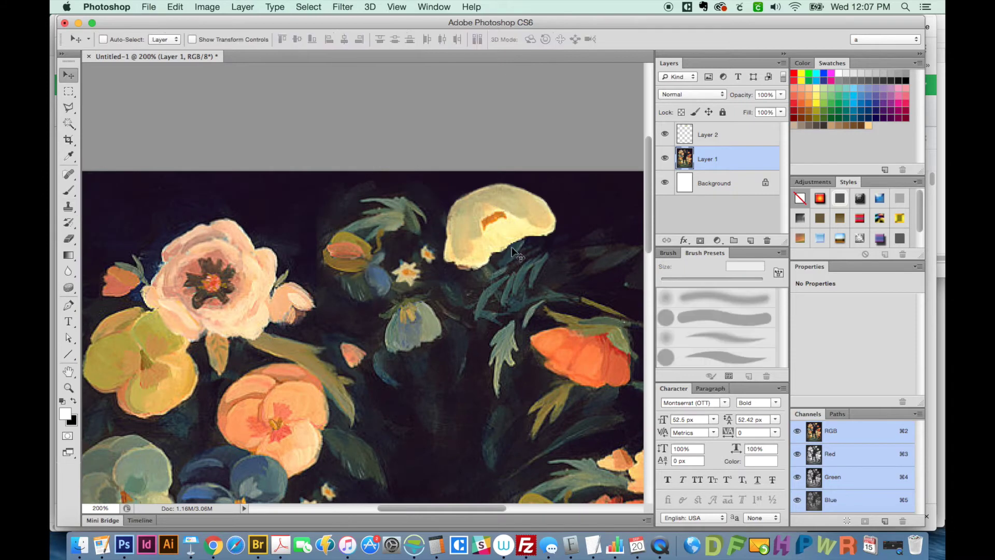
Move the Layer 2 flower copy left and rotate it about -132 degrees
left_click(700, 134)
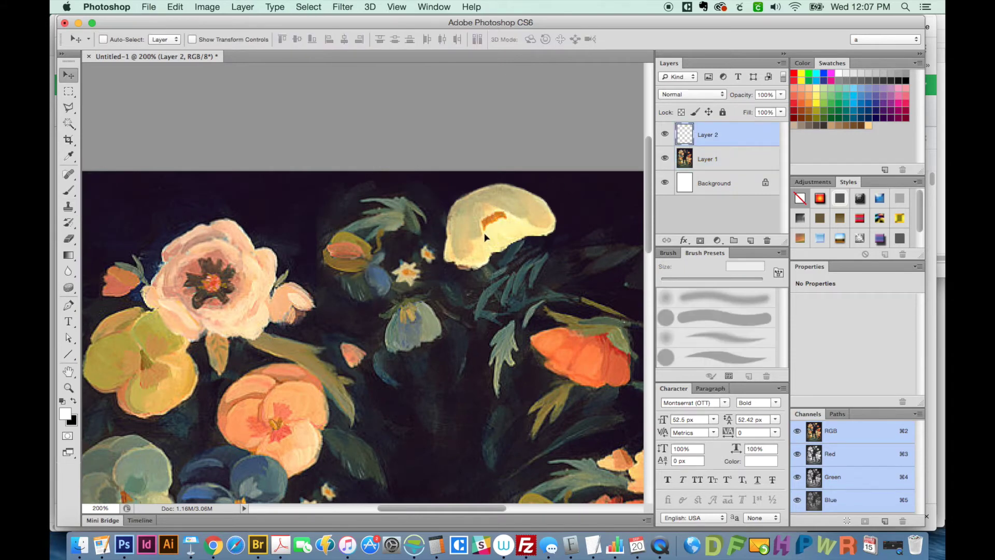
left_click_drag(486, 235, 433, 242)
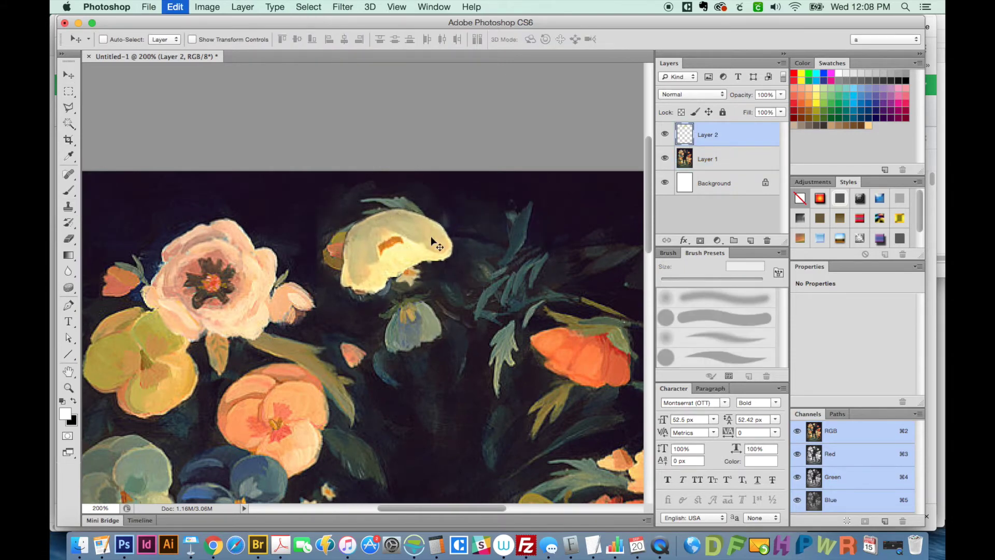
key("super+t")
left_click_drag(474, 218, 381, 179)
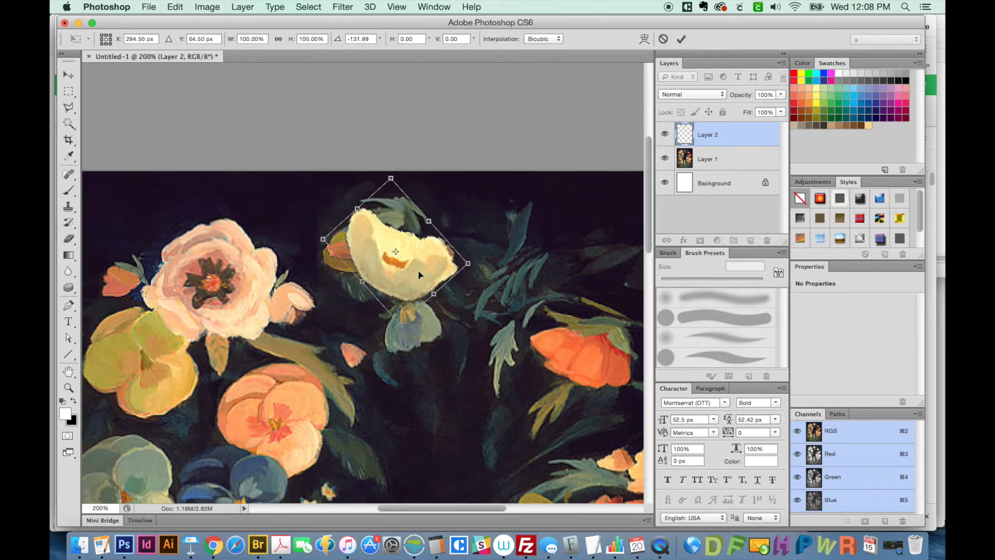
left_click_drag(420, 274, 395, 270)
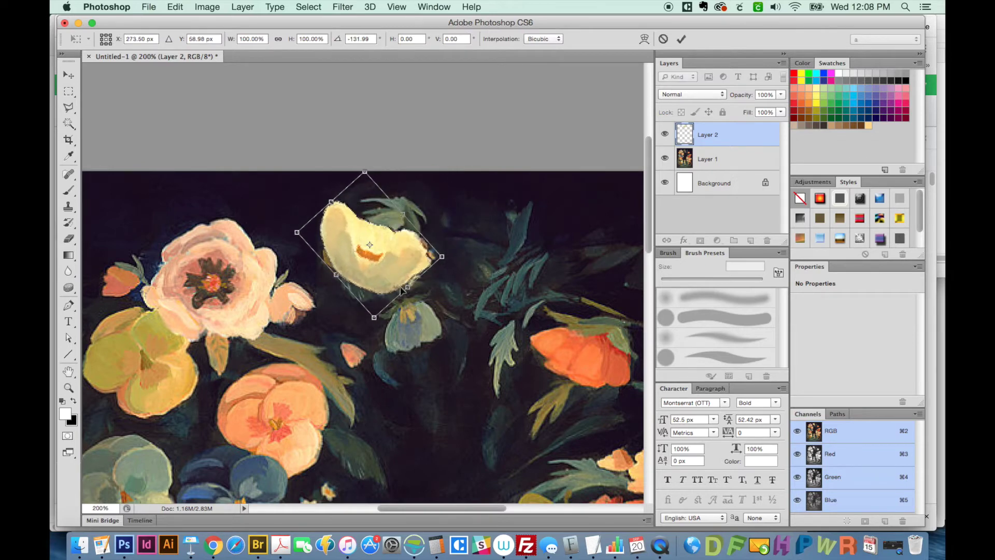
key("Return")
Inspect the rotated flower up close, zoom back out, and hide Layer 2
key("z")
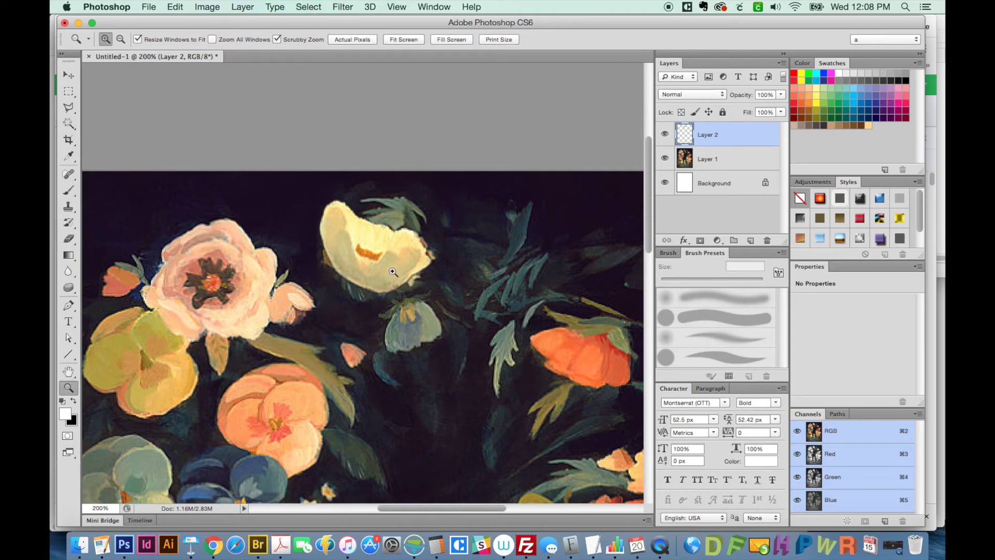
left_click_drag(393, 272, 430, 209)
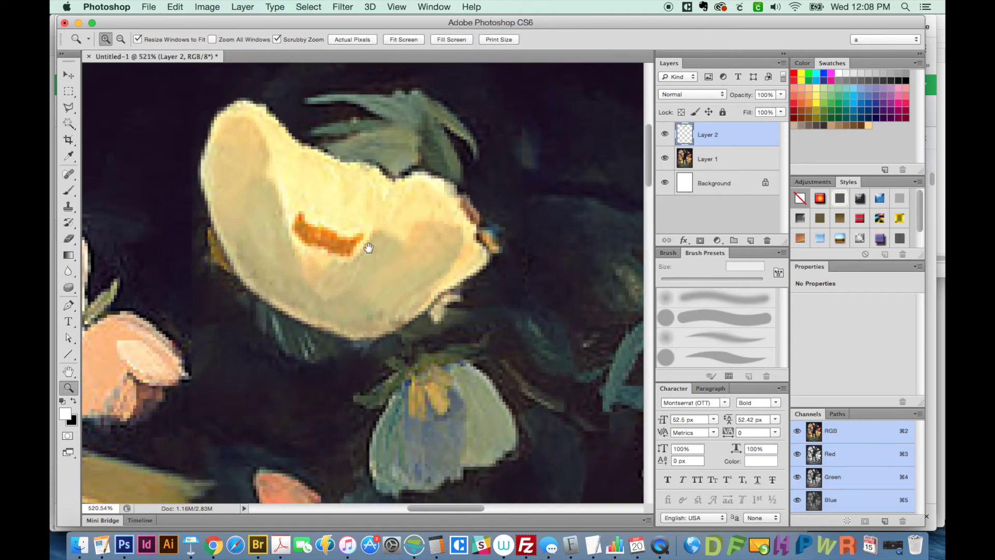
left_click_drag(368, 248, 382, 283)
key("ctrl+minus")
left_click(666, 134)
On Layer 1, clone dark background over the orange-yellow flower
left_click(684, 160)
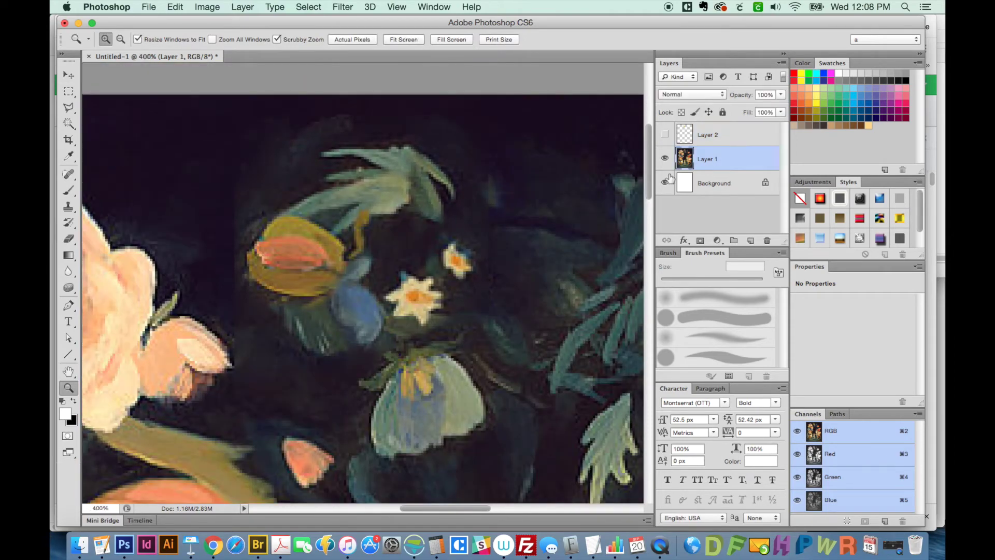
key("ctrl+minus")
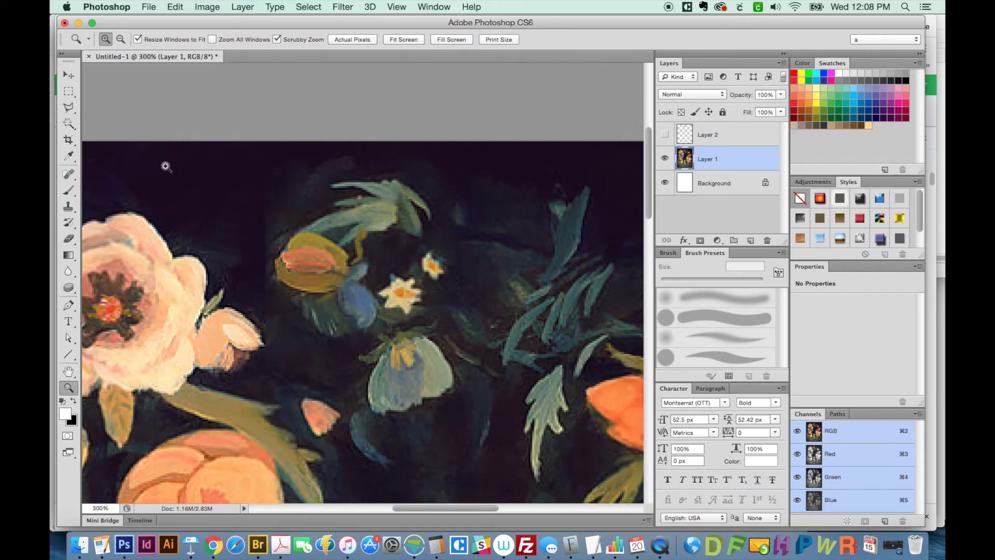
key("s")
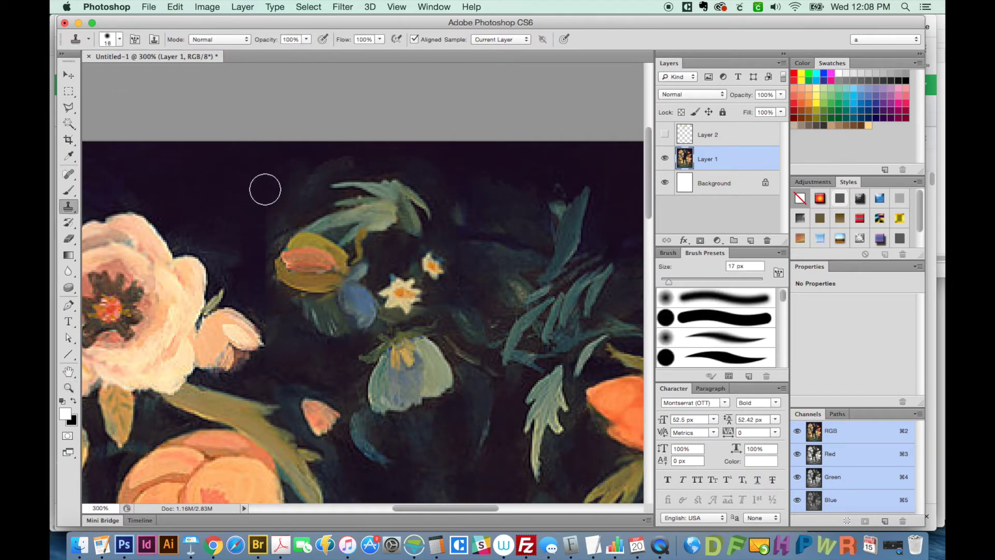
left_click(234, 180, "alt")
mouse_move(276, 215)
left_mouse_down()
mouse_move(319, 281)
mouse_move(285, 267)
mouse_move(288, 284)
left_mouse_up()
Clone dark background over the green leaves, around the blue petal, and the small orange flowers
left_click(433, 188, "alt")
mouse_move(432, 187)
left_mouse_down()
mouse_move(409, 186)
mouse_move(404, 200)
mouse_move(372, 195)
mouse_move(370, 231)
mouse_move(458, 216)
left_mouse_up()
mouse_move(339, 192)
left_mouse_down()
mouse_move(345, 245)
mouse_move(334, 225)
mouse_move(360, 250)
mouse_move(327, 238)
left_mouse_up()
left_click(420, 173, "alt")
left_click_drag(315, 294, 357, 315)
left_click_drag(432, 266, 424, 259)
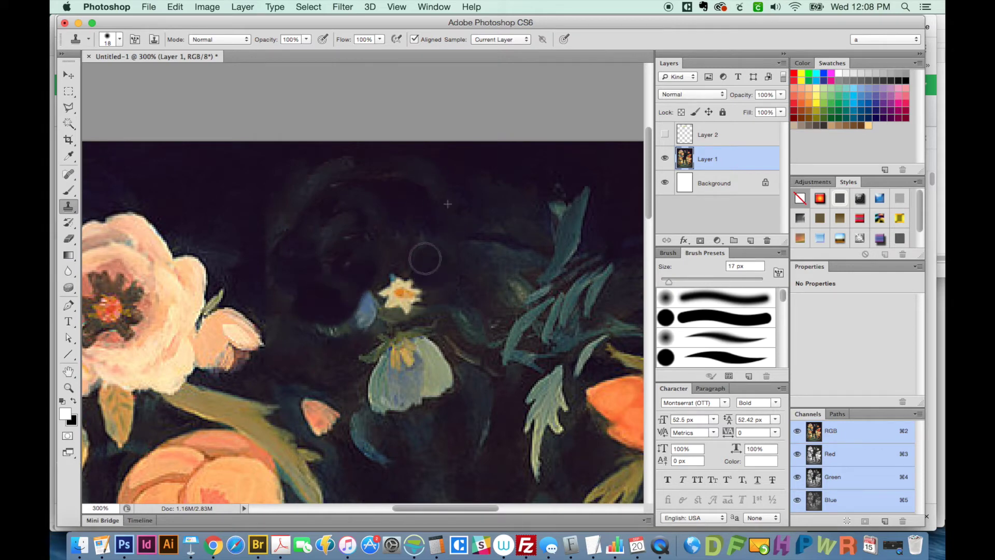
mouse_move(366, 307)
left_mouse_down()
mouse_move(325, 323)
mouse_move(433, 275)
left_mouse_up()
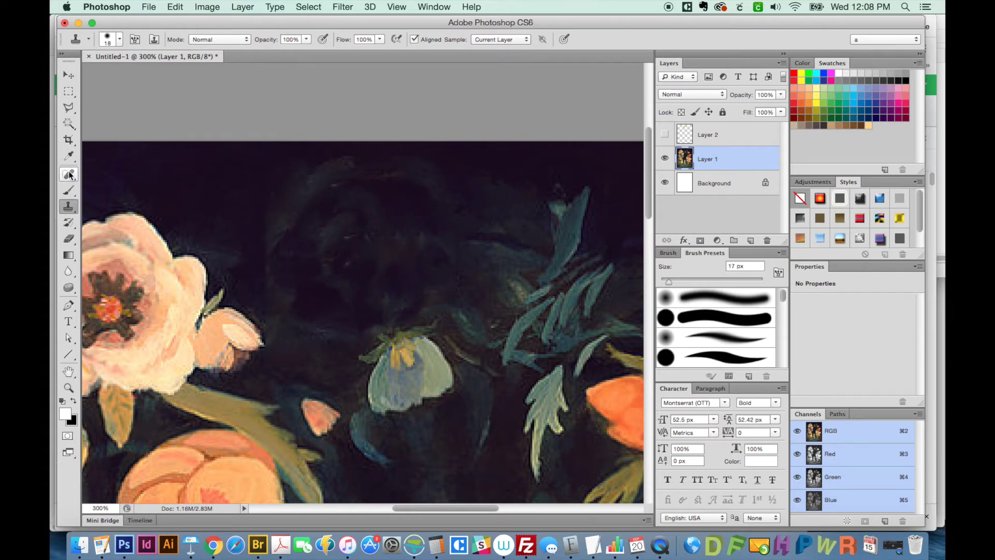
left_click_drag(68, 174, 110, 179)
Smooth the dark background texture near the cleaned area with a smaller Healing Brush
left_click(110, 182)
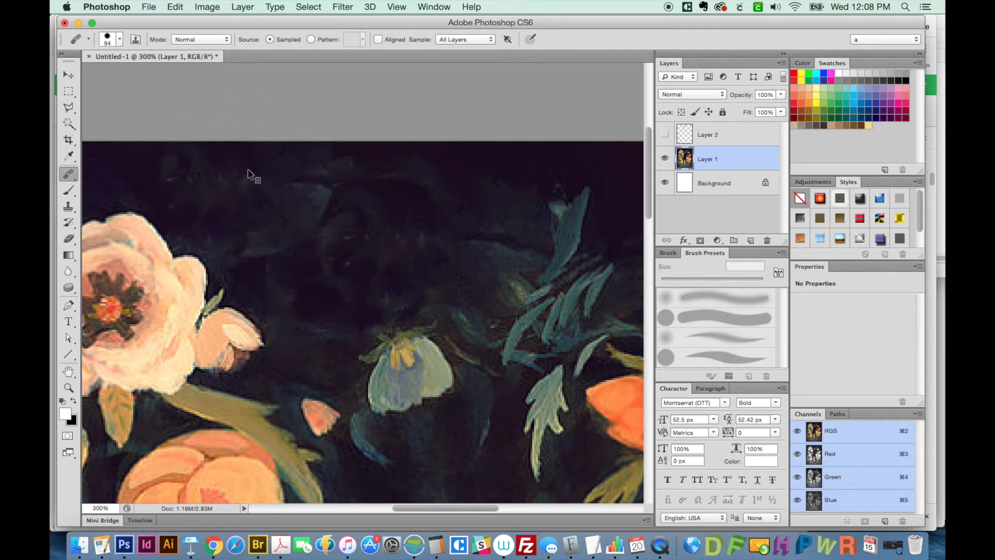
left_click_drag(247, 177, 182, 183)
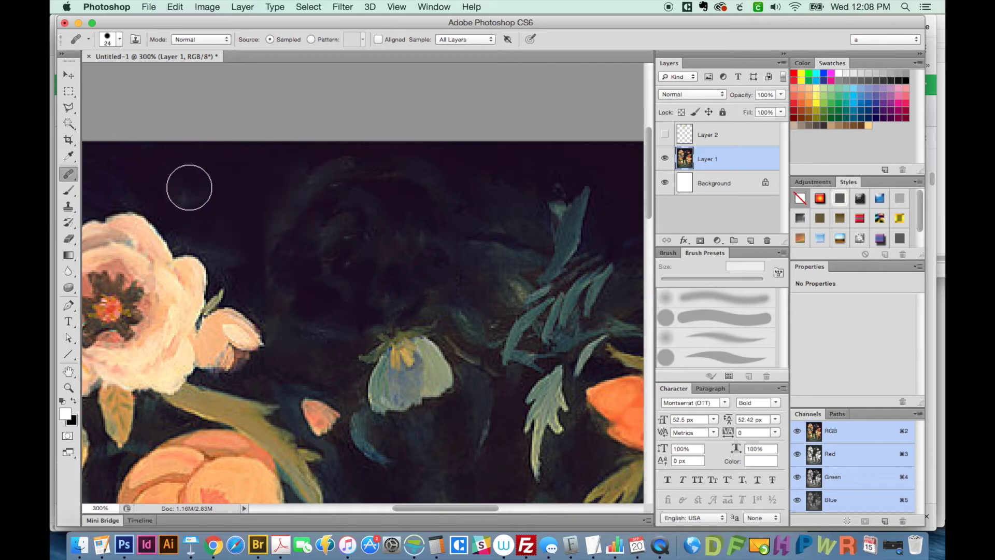
mouse_move(189, 189)
left_mouse_down()
mouse_move(327, 198)
mouse_move(322, 192)
mouse_move(338, 186)
left_mouse_up()
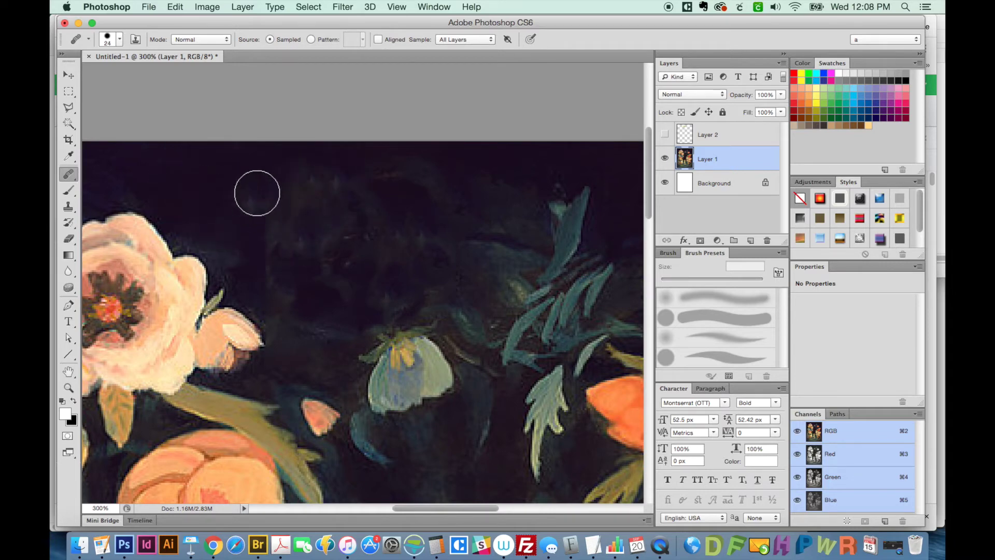
left_click(225, 178, "alt")
mouse_move(264, 181)
left_mouse_down()
mouse_move(284, 204)
mouse_move(338, 180)
mouse_move(270, 187)
left_mouse_up()
left_click(233, 184, "alt")
mouse_move(280, 254)
left_mouse_down()
mouse_move(278, 273)
mouse_move(361, 262)
mouse_move(386, 240)
mouse_move(378, 178)
left_mouse_up()
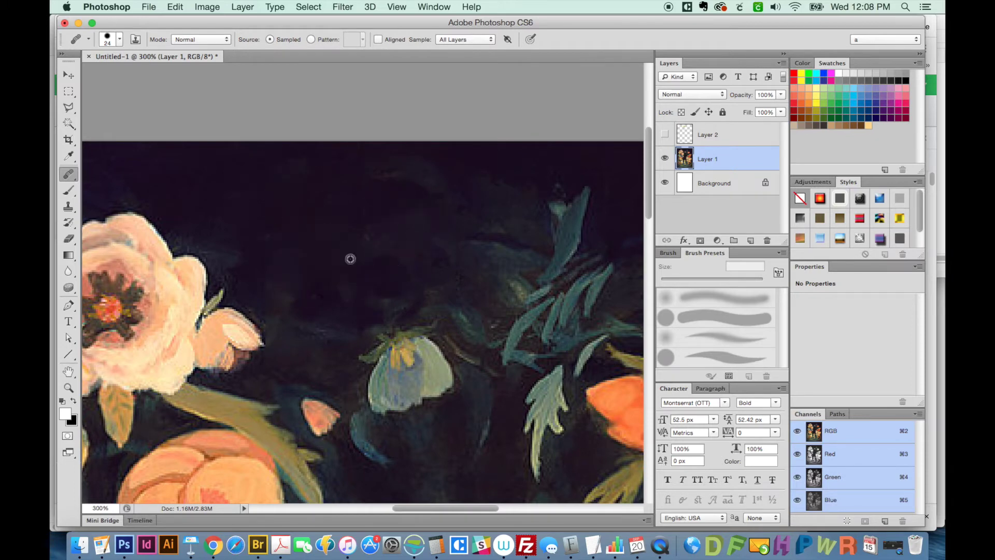
Heal the remaining patchy dark areas from fresh samples, removing the brownish spot
left_click(295, 212, "alt")
mouse_move(324, 268)
left_mouse_down()
mouse_move(332, 295)
mouse_move(374, 288)
mouse_move(341, 222)
left_mouse_up()
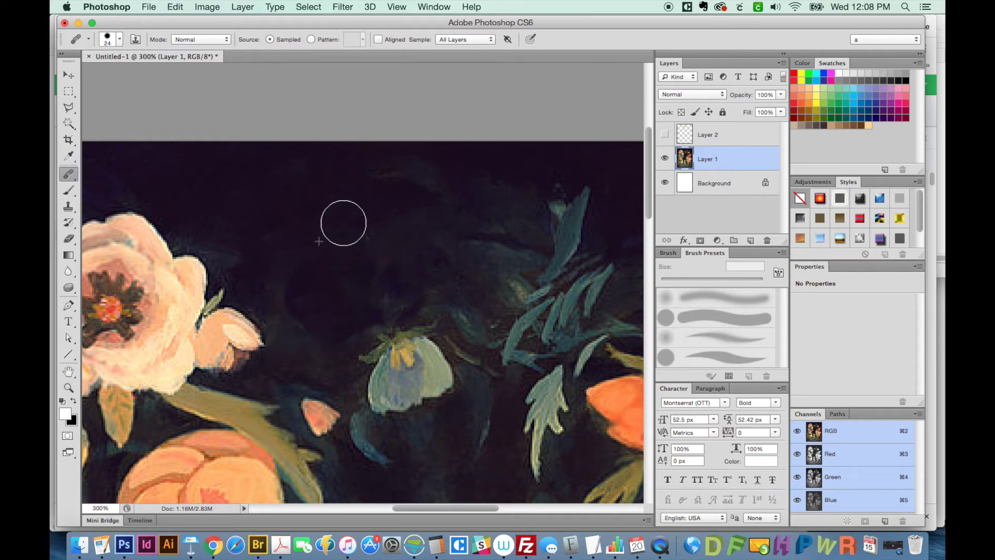
left_click(320, 211, "alt")
mouse_move(393, 285)
left_mouse_down()
mouse_move(378, 295)
mouse_move(433, 291)
mouse_move(356, 226)
left_mouse_up()
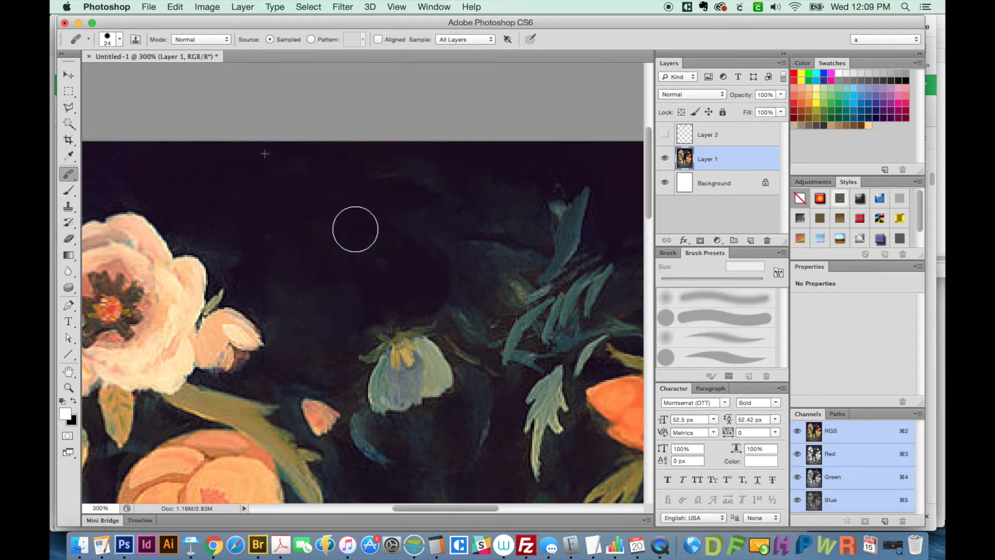
left_click(320, 196, "alt")
mouse_move(396, 171)
left_mouse_down()
mouse_move(356, 263)
mouse_move(380, 240)
left_mouse_up()
Show Layer 2 again and shift the cream flower slightly right, undoing an accidental move
left_click(665, 134)
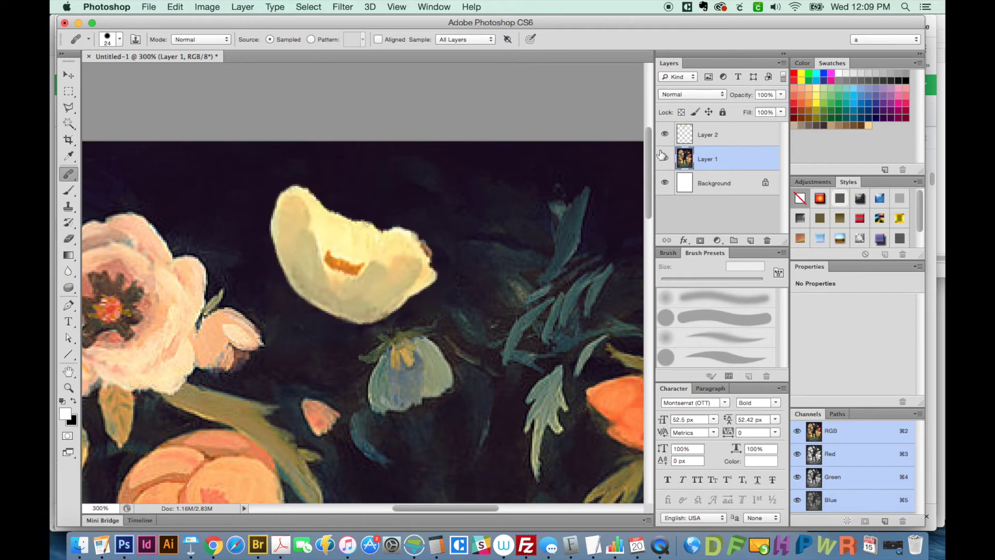
key("v")
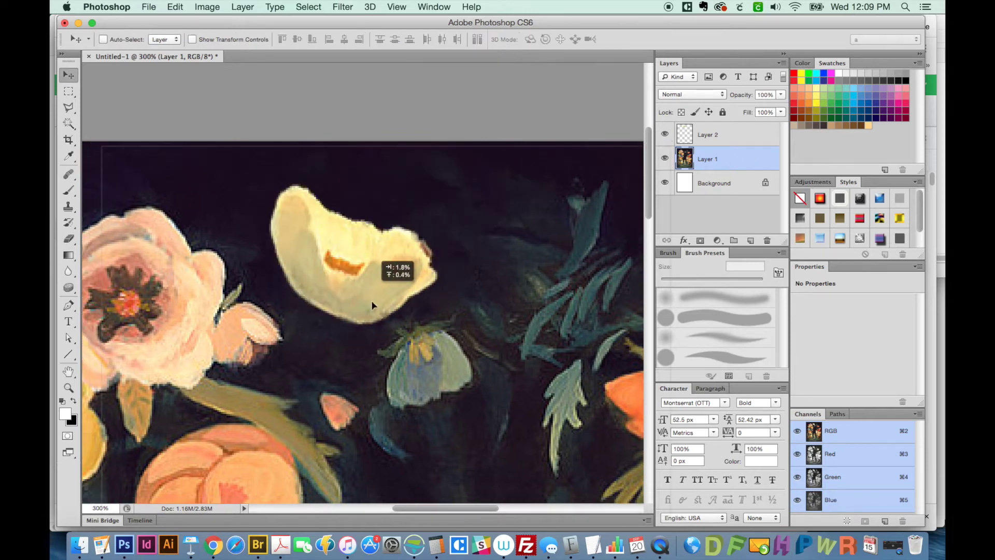
left_click_drag(356, 297, 394, 295)
key("super+z")
left_click(715, 128)
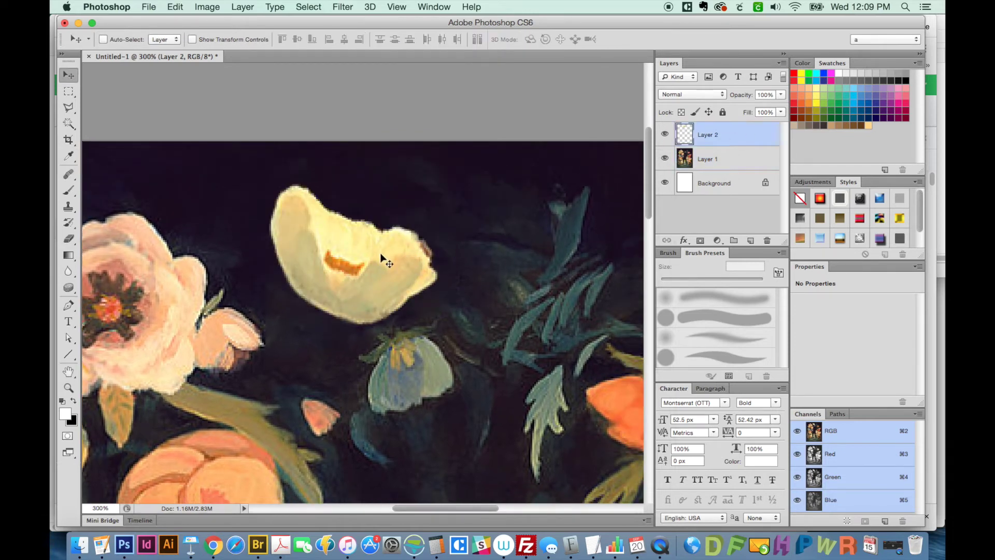
left_click_drag(356, 298, 378, 305)
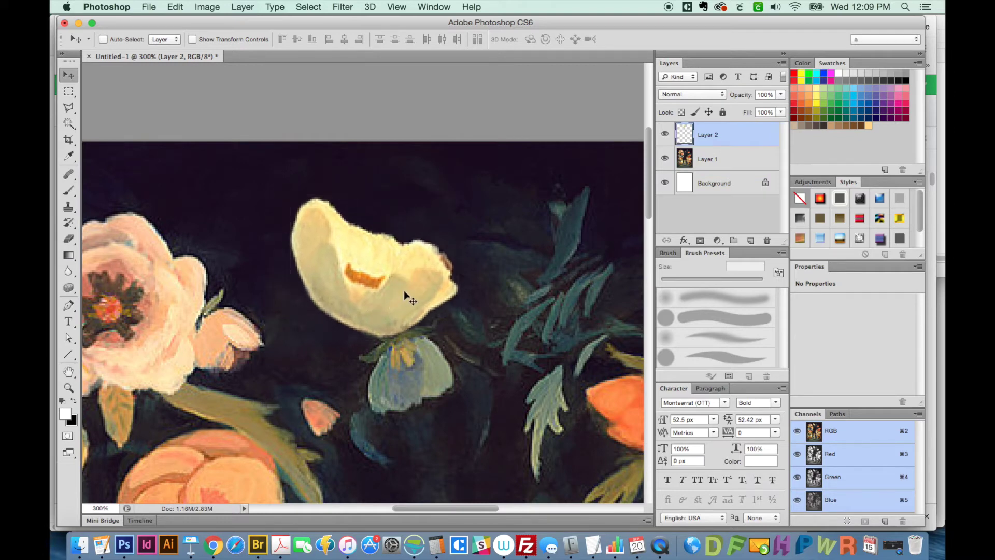
Rotate the cream flower counter-clockwise to stand upright and nudge it above the blue bloom
key("super+t")
left_click_drag(456, 271, 465, 233)
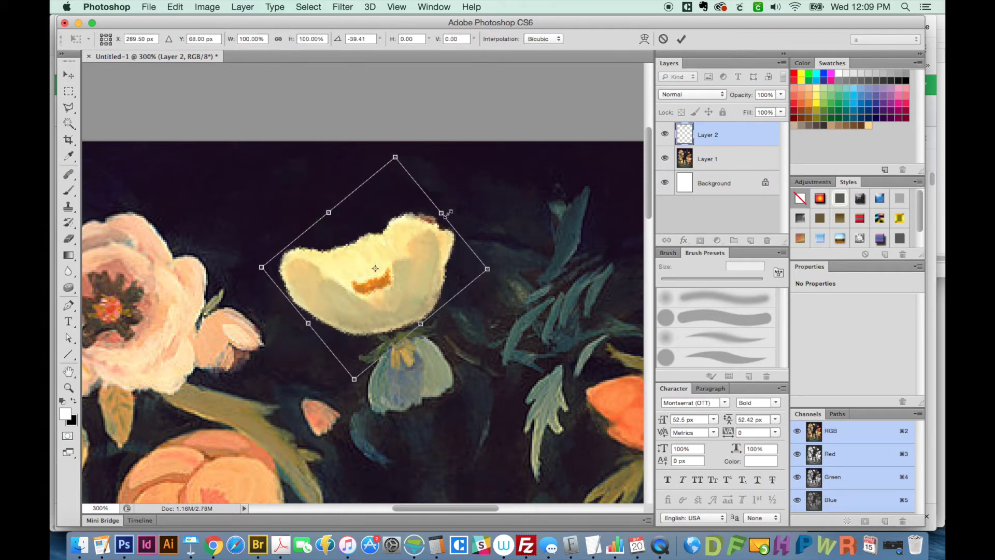
key("Return")
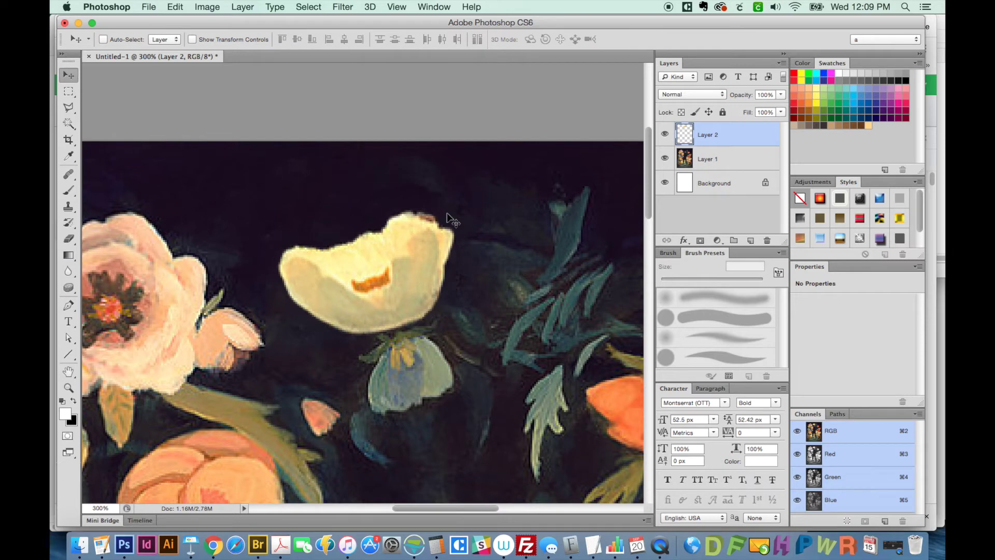
left_click_drag(392, 293, 399, 295)
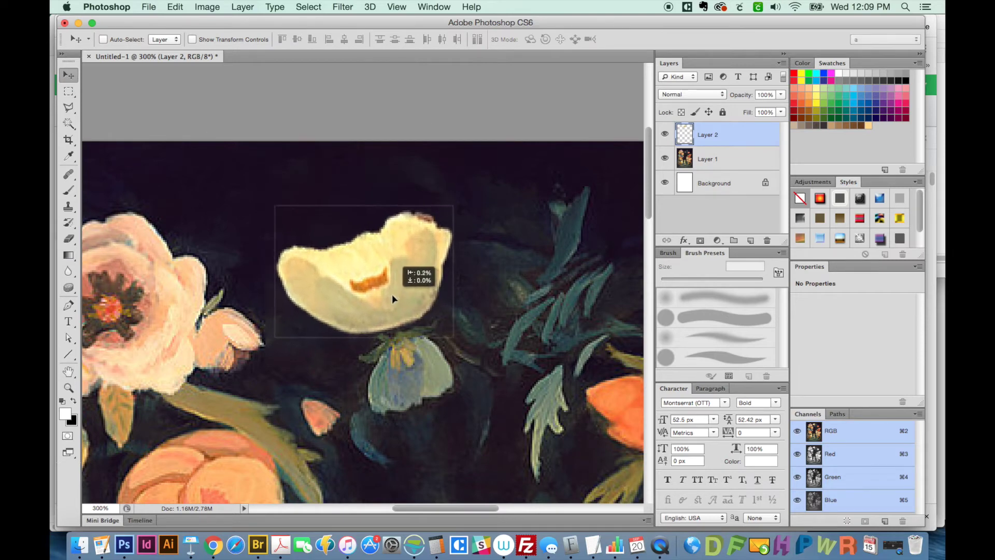
left_click(68, 97)
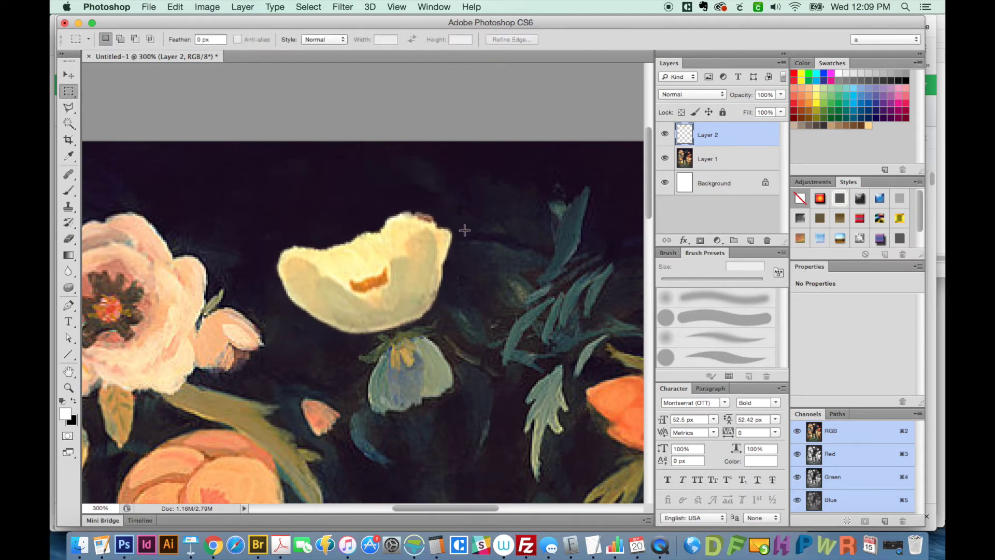
key("super+1")
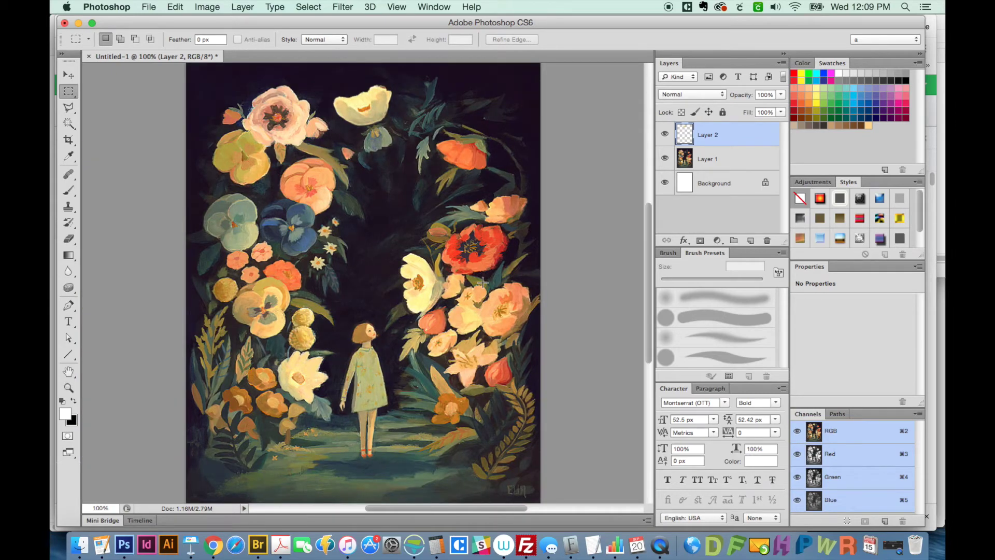
key("z")
mouse_move(430, 308)
left_mouse_down()
mouse_move(471, 264)
mouse_move(492, 290)
left_mouse_up()
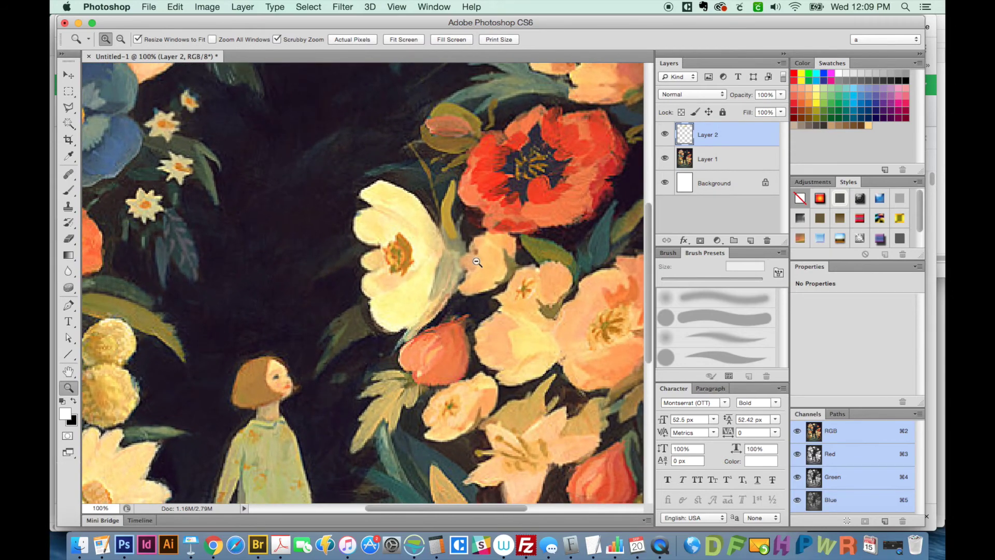
key("m")
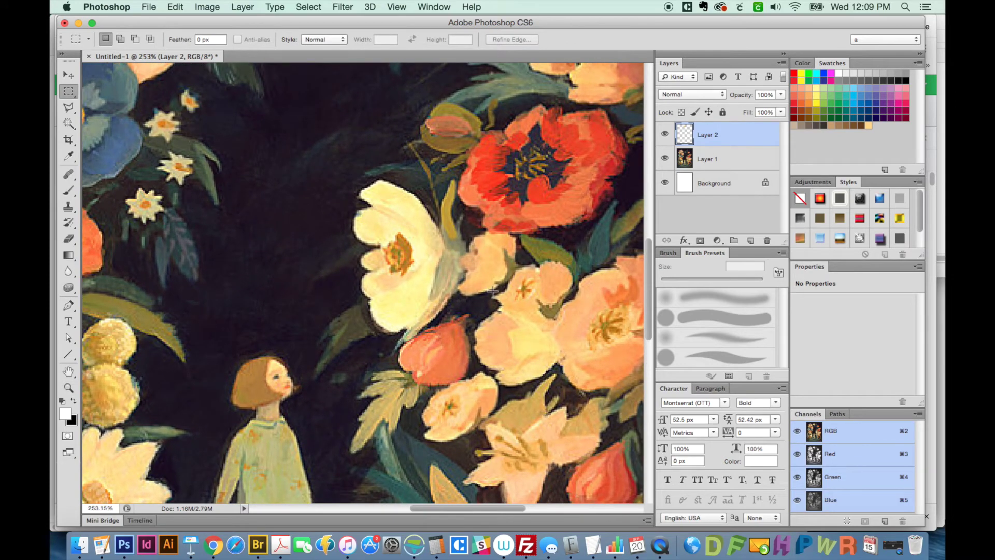
left_click(886, 456)
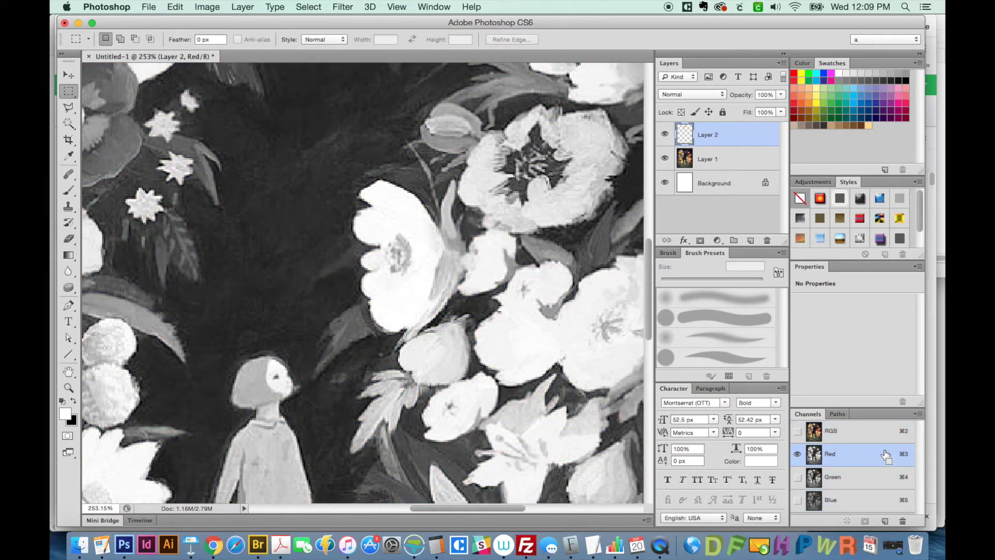
key("super+4")
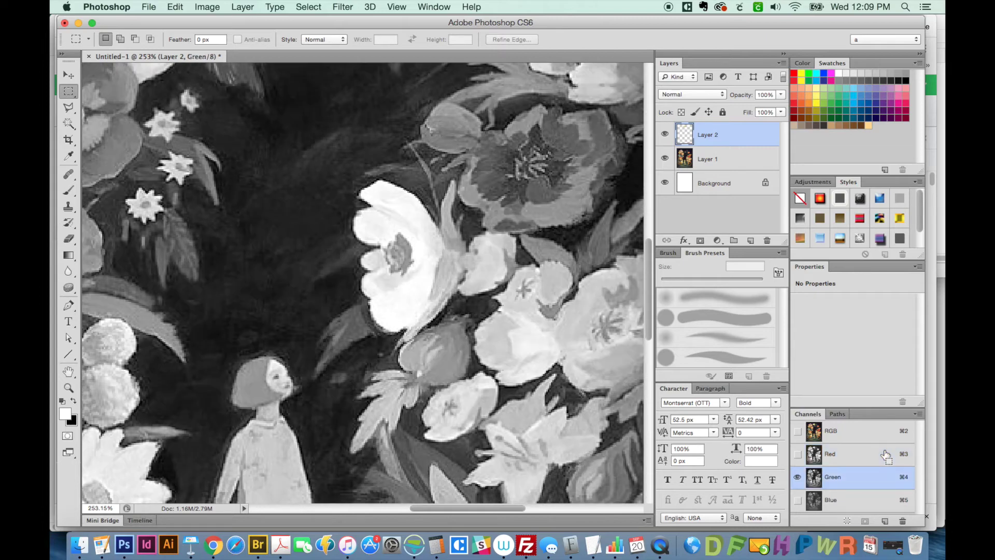
key("super+5")
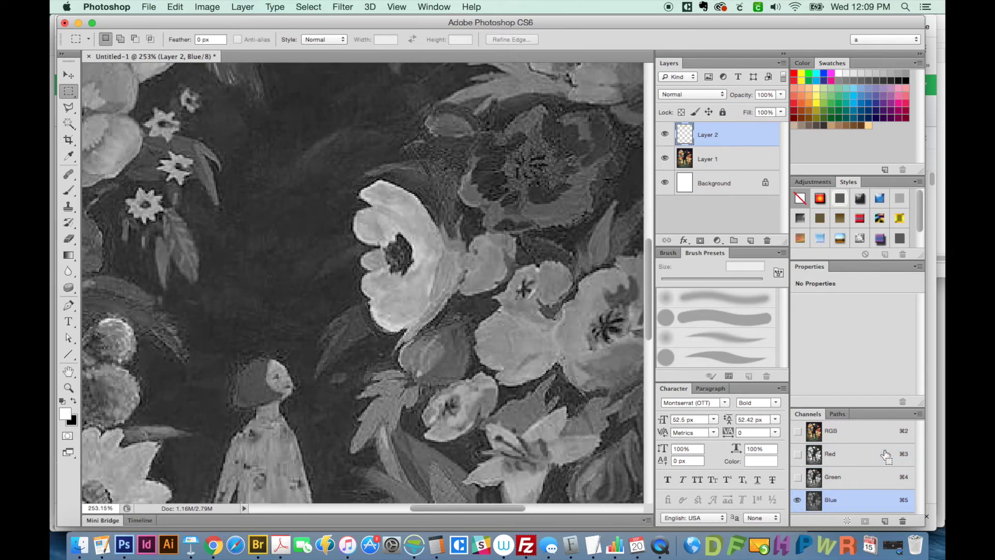
key("super+2")
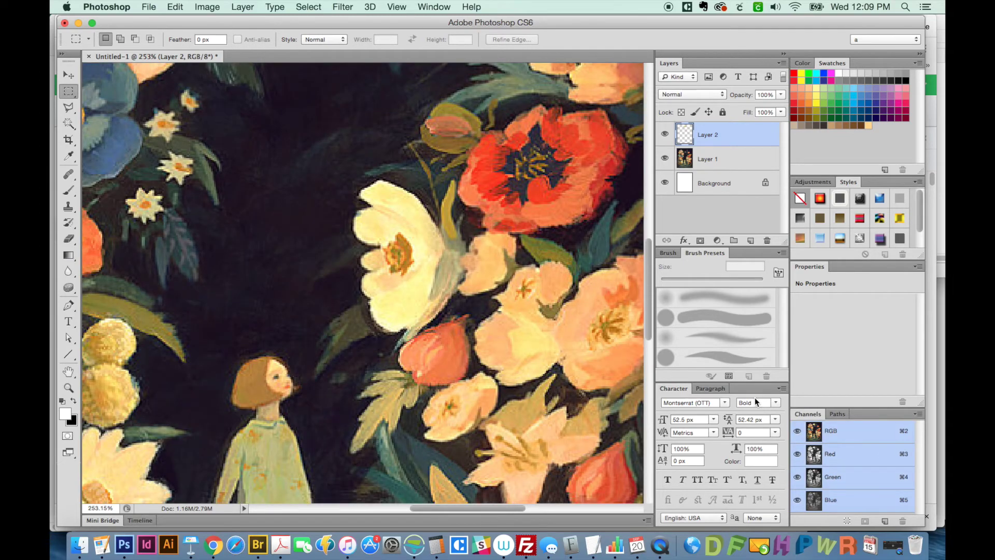
left_click_drag(535, 374, 448, 364)
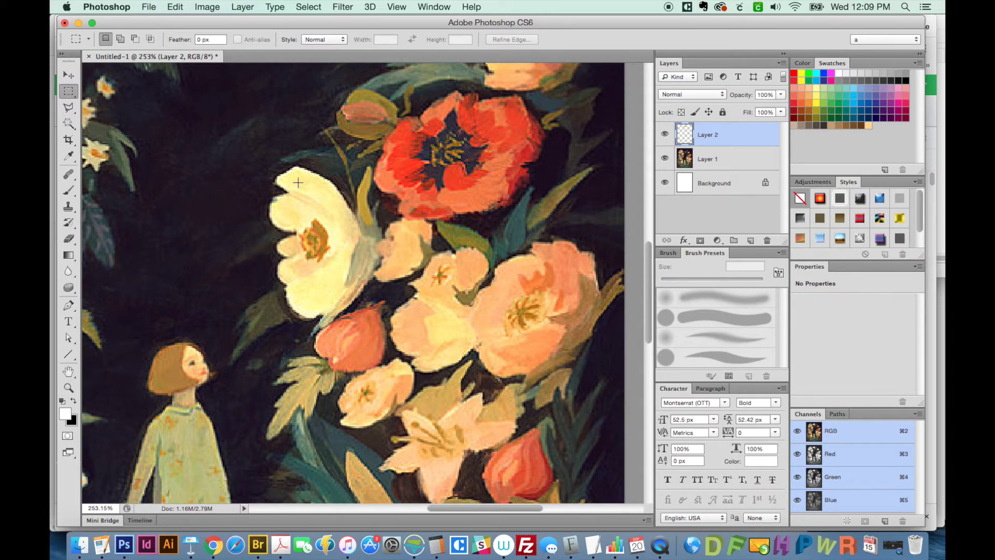
Centre the red poppy bouquet, compare the Red, Green and Blue channels, and duplicate Red as 'Red copy'
left_click_drag(451, 212, 417, 254)
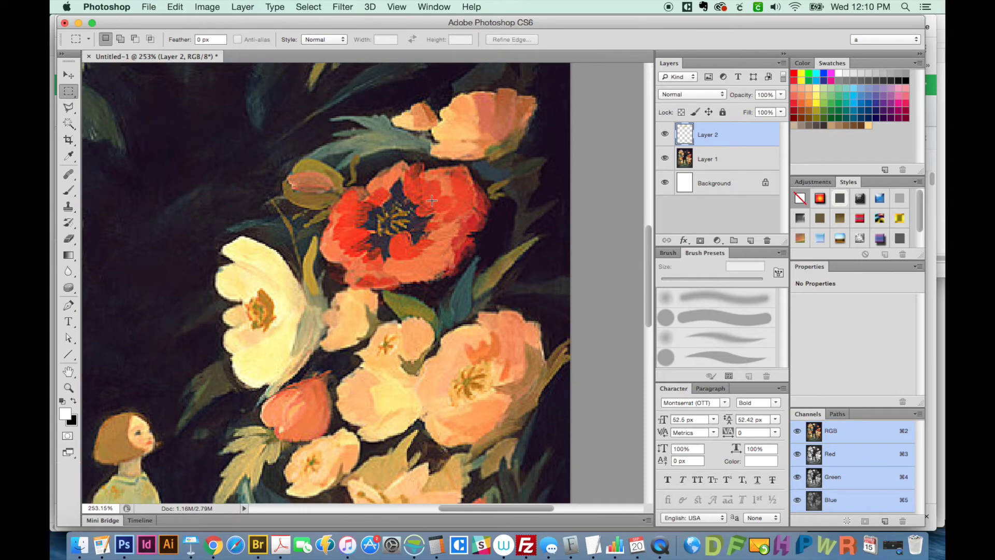
key("super+3")
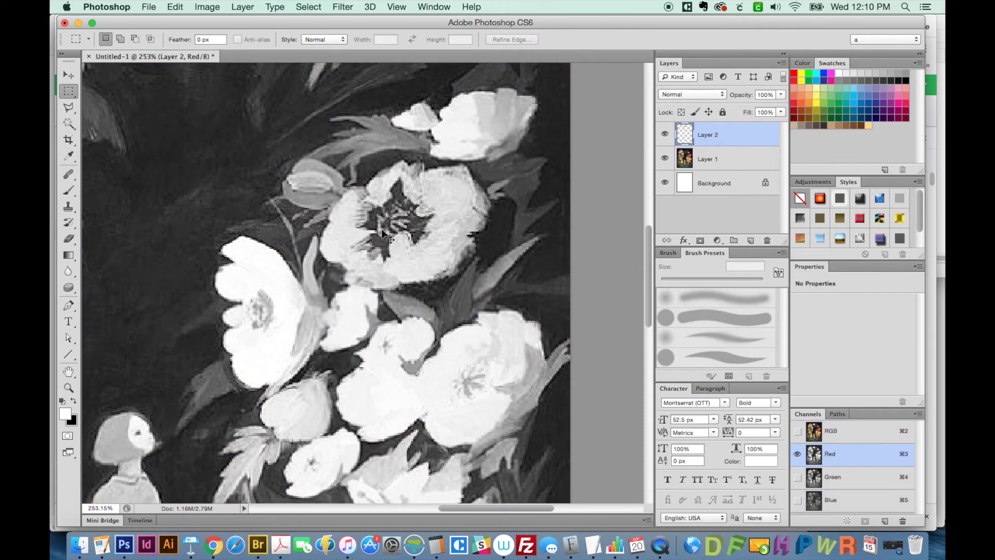
key("super+4")
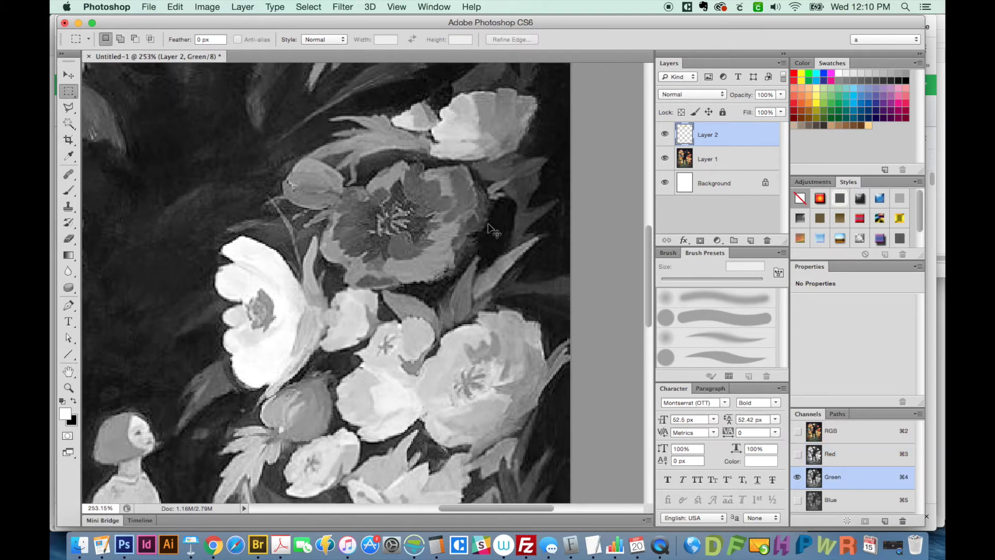
key("super+5")
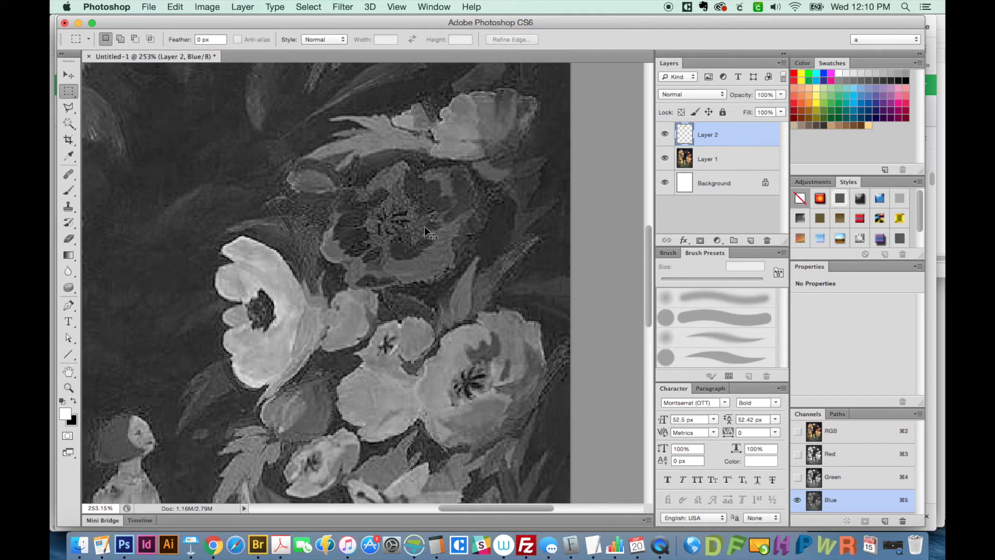
key("super+3")
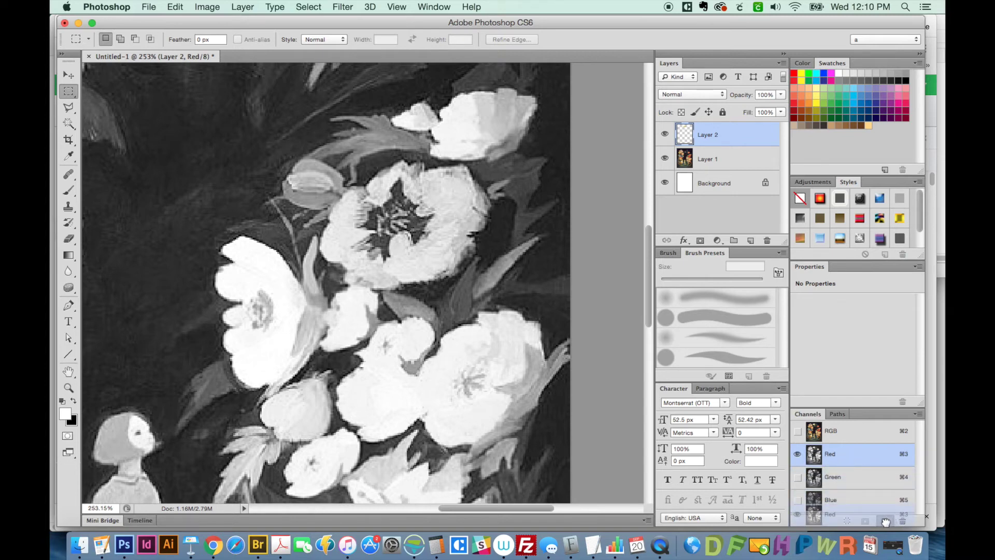
left_click_drag(847, 455, 885, 520)
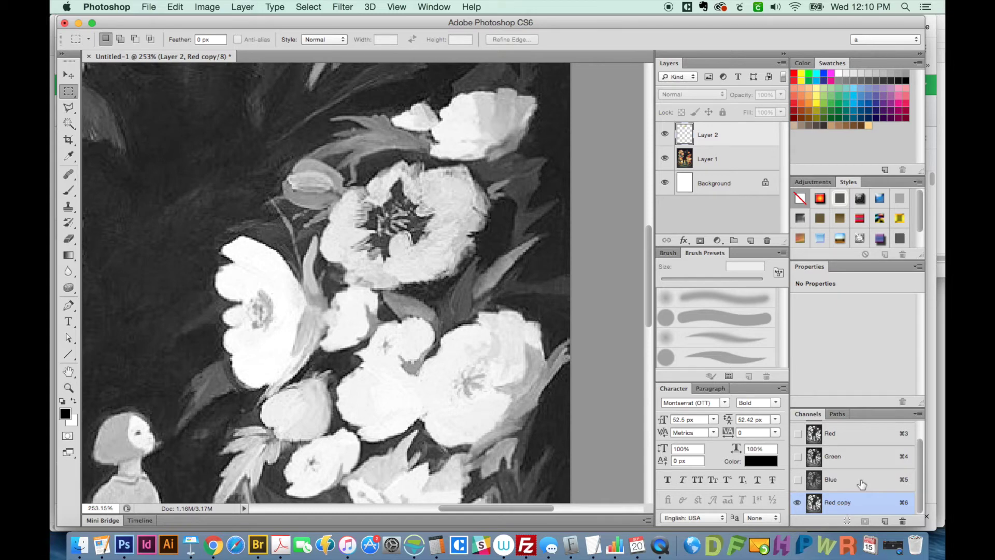
Boost the Red copy channel's contrast with Levels, then load it as a flower selection
key("super+l")
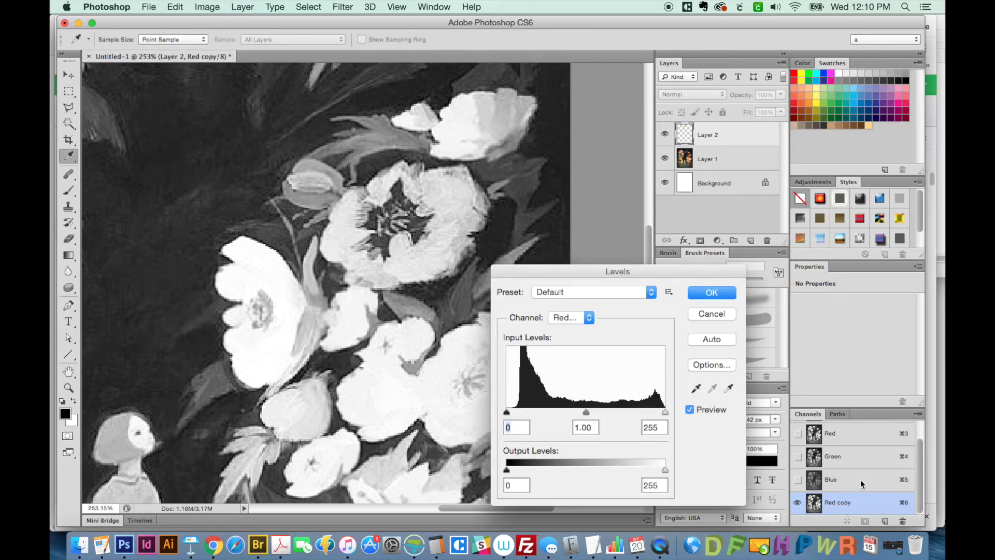
left_click(592, 291)
left_click(690, 437)
left_click_drag(588, 412, 596, 413)
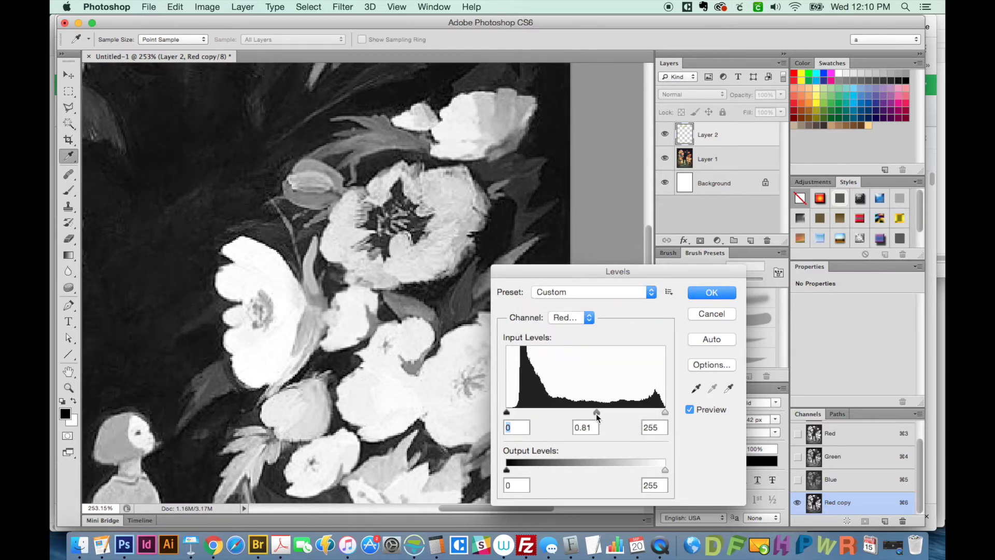
left_click_drag(510, 413, 540, 413)
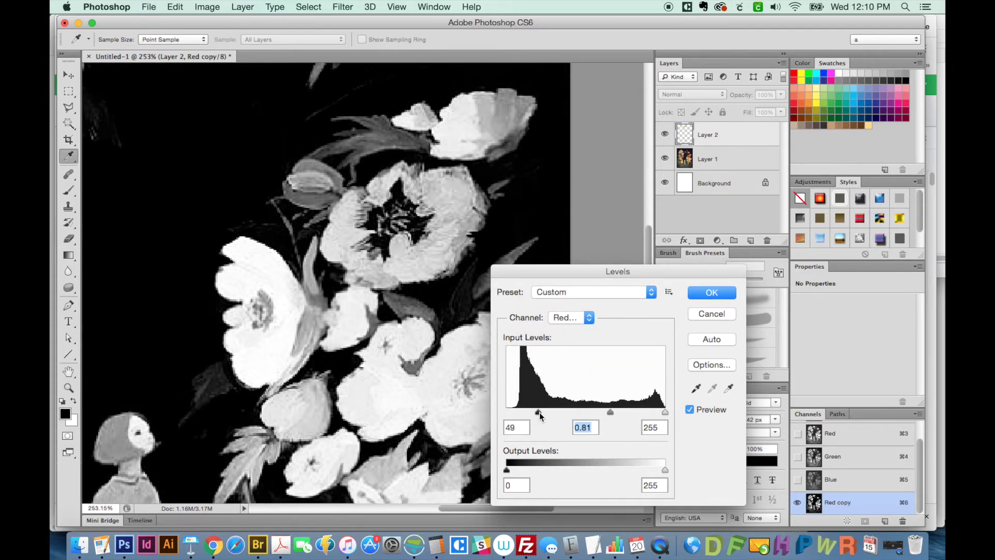
left_click_drag(665, 413, 627, 418)
key("Return")
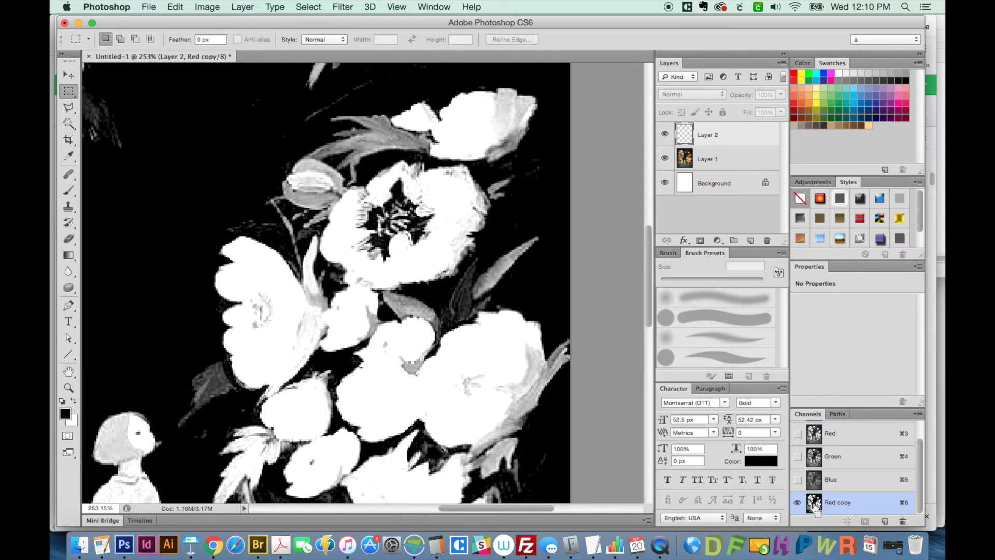
left_click(812, 503, "super")
Brush the red poppy's centre darker on Layer 1, then invert the selection into Quick Mask
left_click(723, 159)
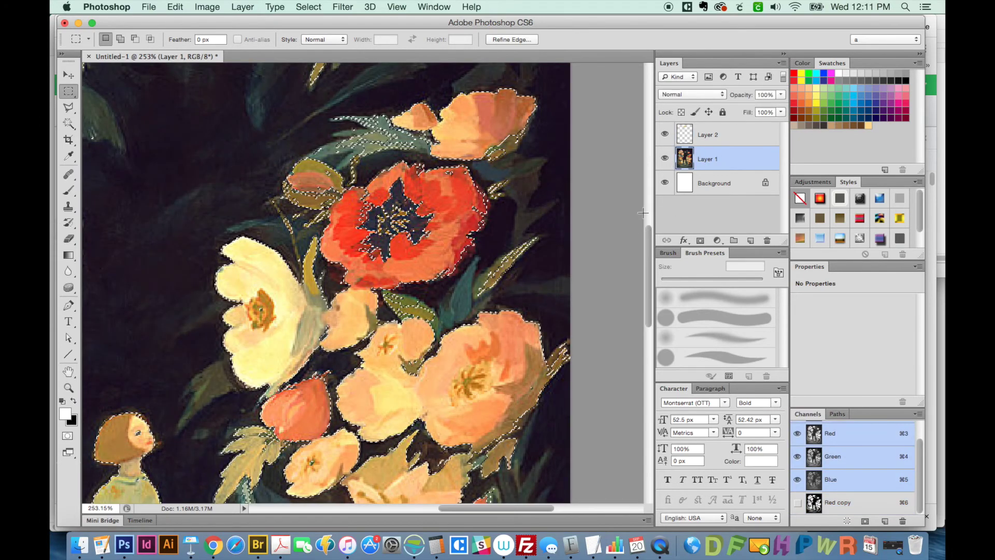
left_click(665, 158, "alt")
key("b")
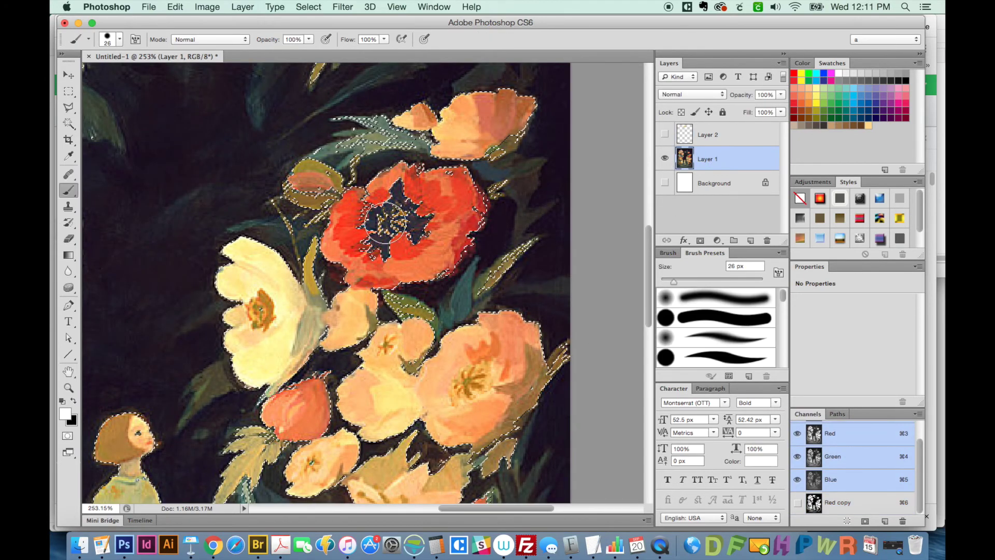
left_click_drag(381, 225, 431, 245)
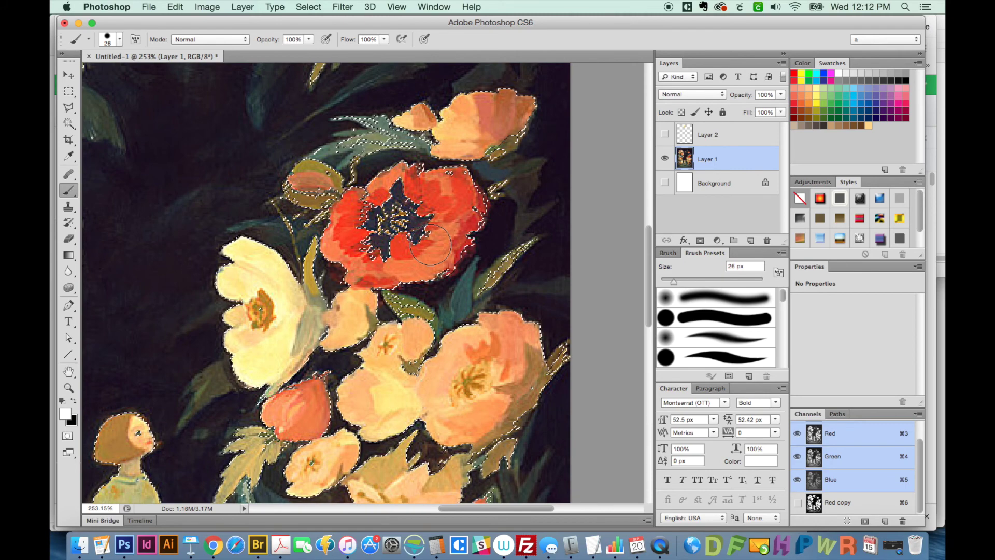
key("super+shift+i")
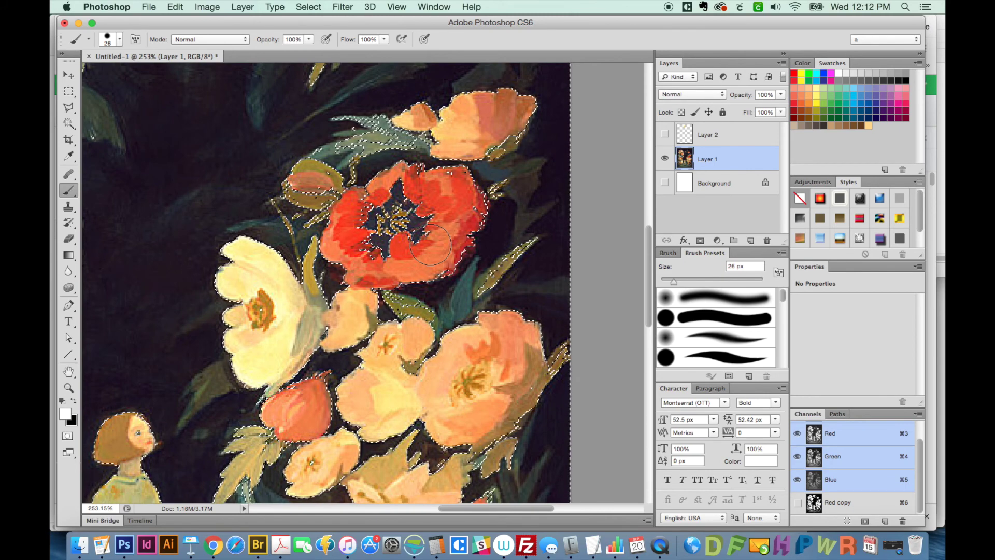
key("q")
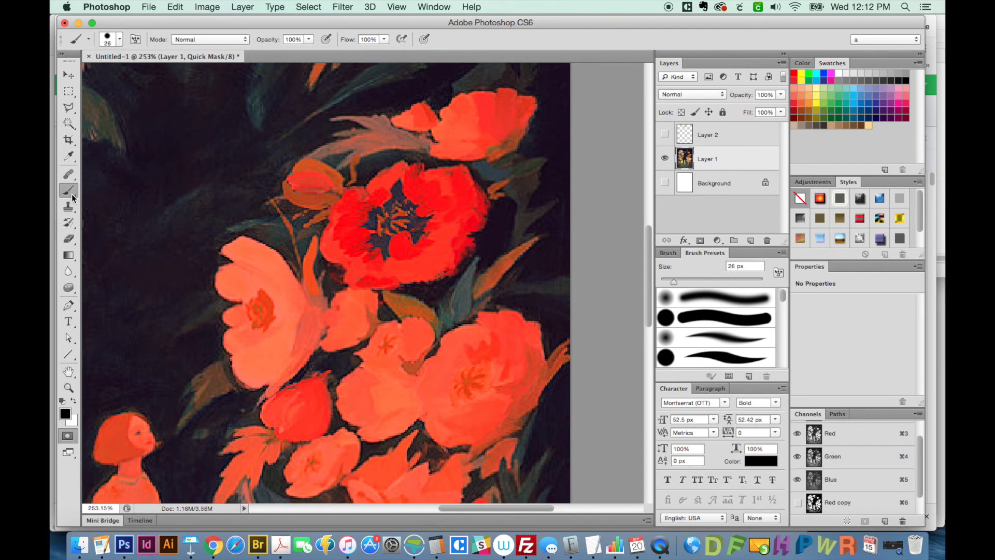
Add the poppy's centre to the mask; clear the bud, pink petal edge, leaf and orange flower
left_click_drag(371, 237, 412, 202)
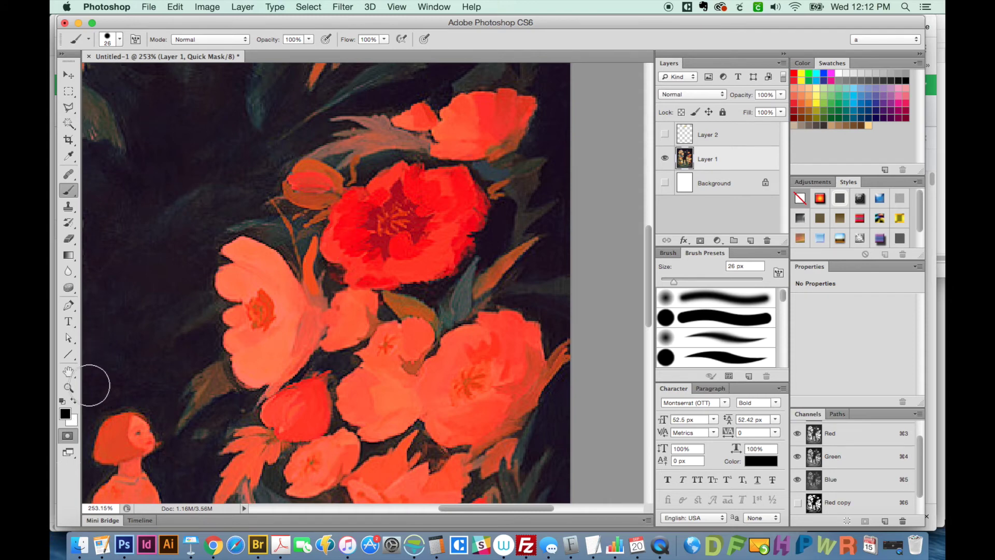
key("x")
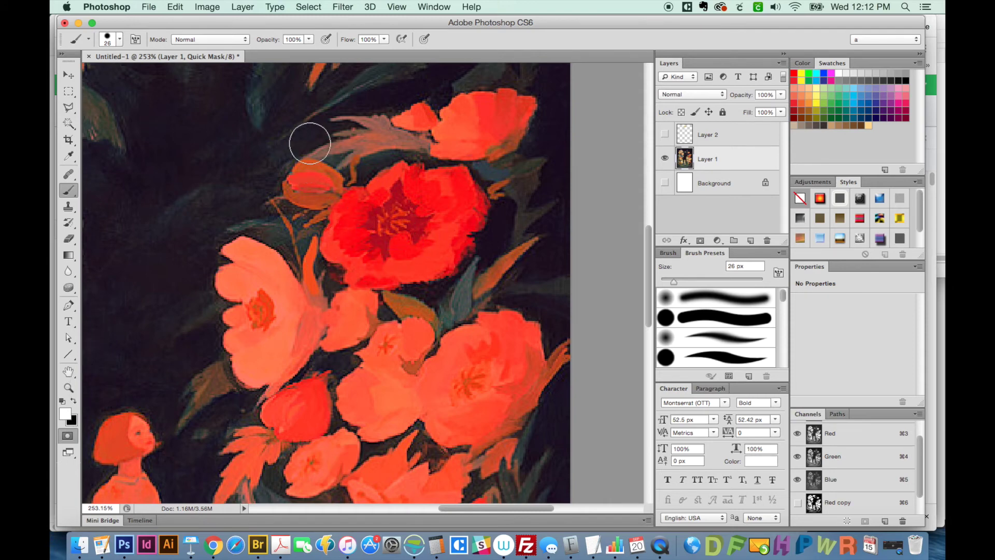
left_click_drag(299, 180, 324, 181)
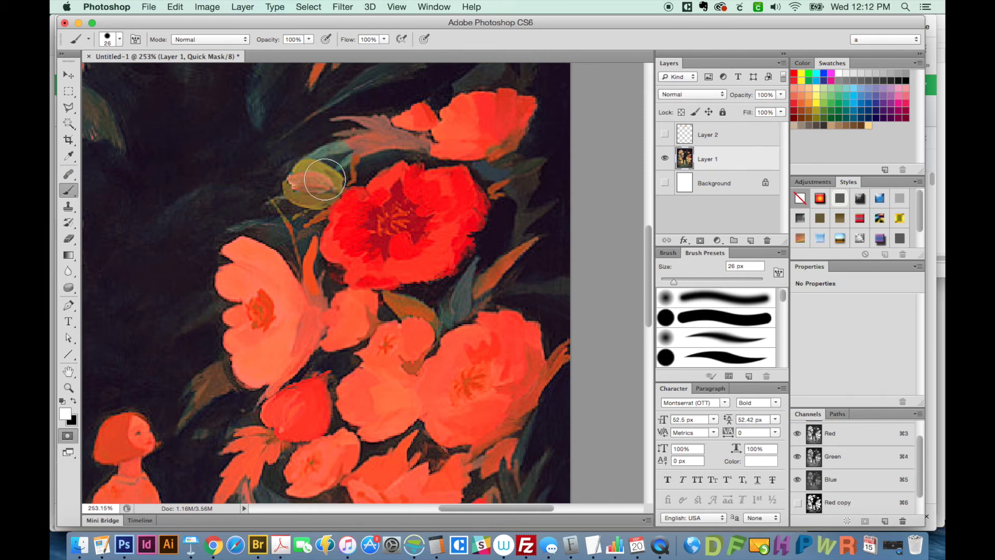
left_click_drag(263, 247, 294, 287)
mouse_move(315, 241)
left_mouse_down()
mouse_move(303, 269)
mouse_move(323, 304)
mouse_move(431, 331)
left_mouse_up()
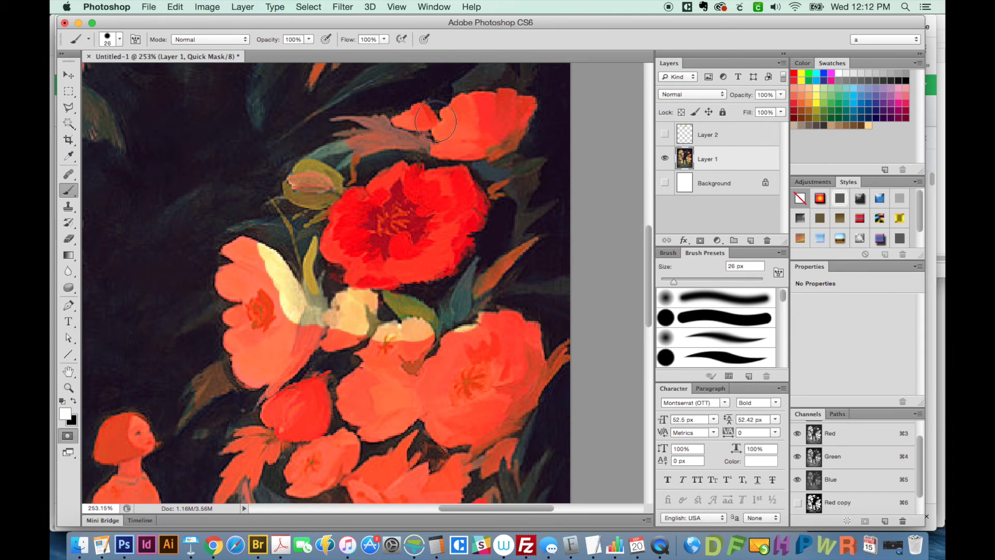
mouse_move(435, 121)
left_mouse_down()
mouse_move(458, 144)
mouse_move(513, 148)
mouse_move(388, 112)
mouse_move(370, 133)
mouse_move(412, 132)
left_mouse_up()
Convert the mask to a selection, invert it, and copy the flowers onto Layer 3
key("q")
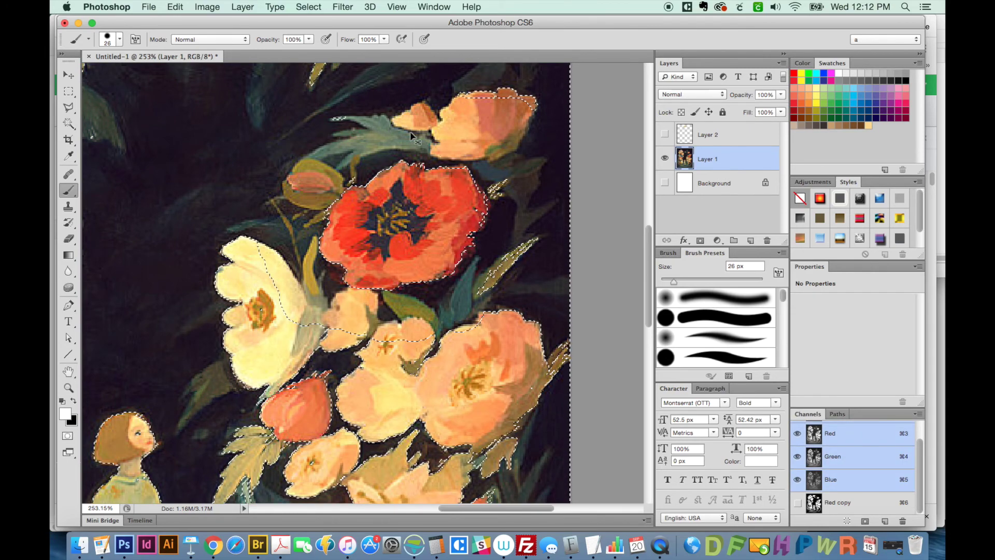
key("super+shift+i")
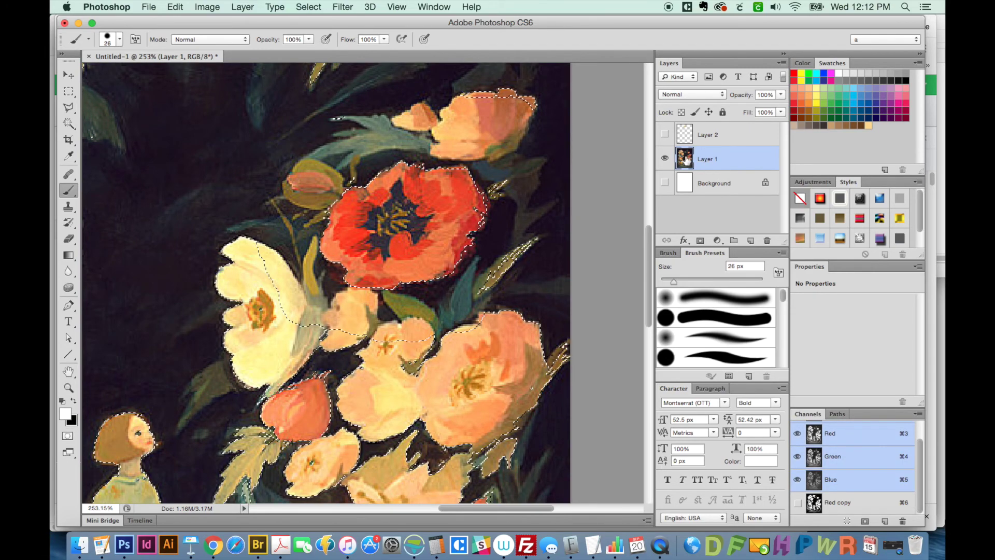
key("super+j")
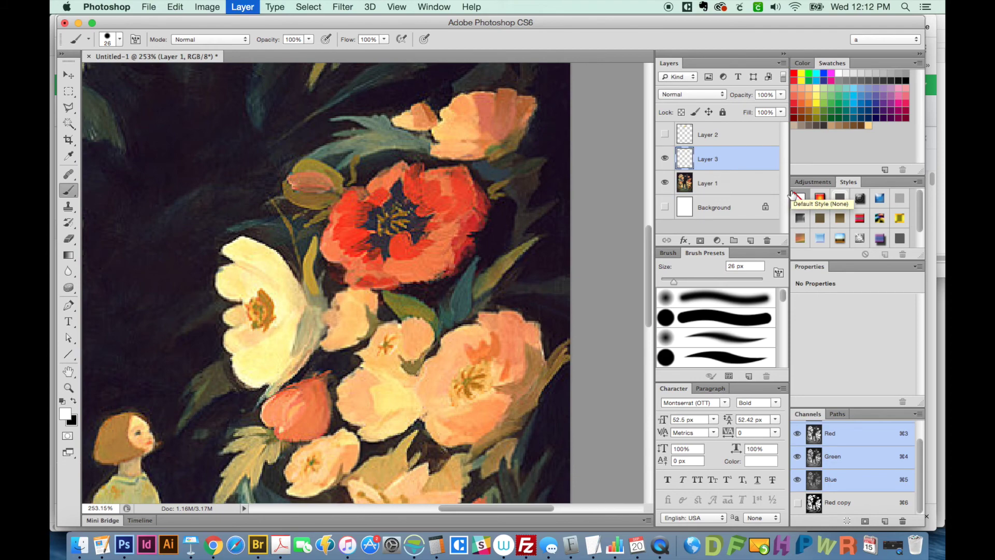
Show Layer 3 alone and outline the red poppy with the Polygonal Lasso
left_click(664, 159, "alt")
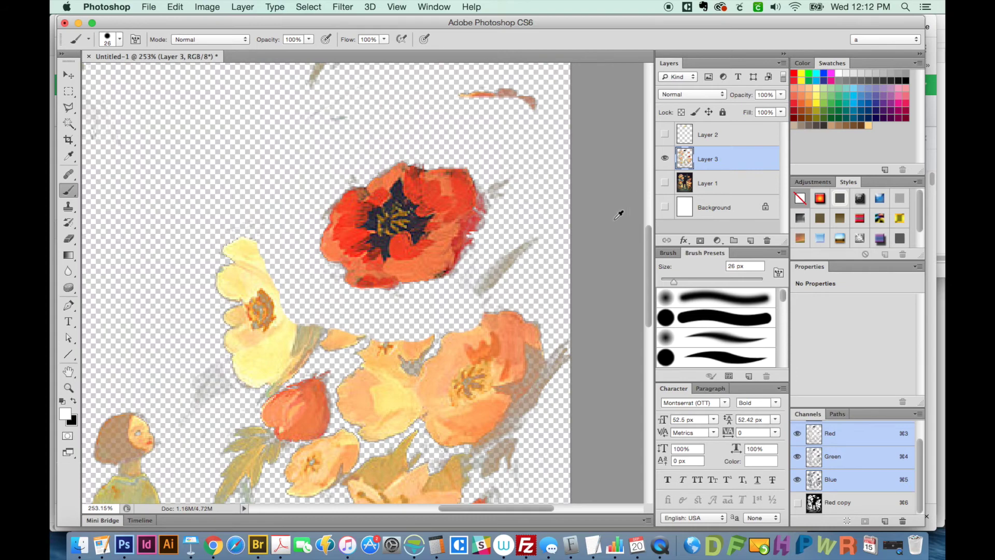
left_click_drag(426, 311, 400, 318)
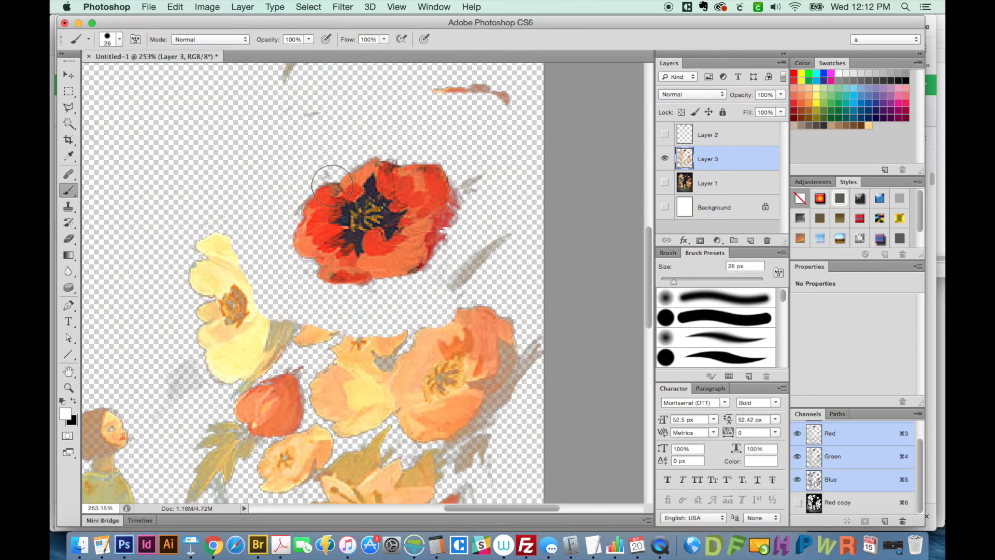
key("l")
scroll(505, 165, "left", 3)
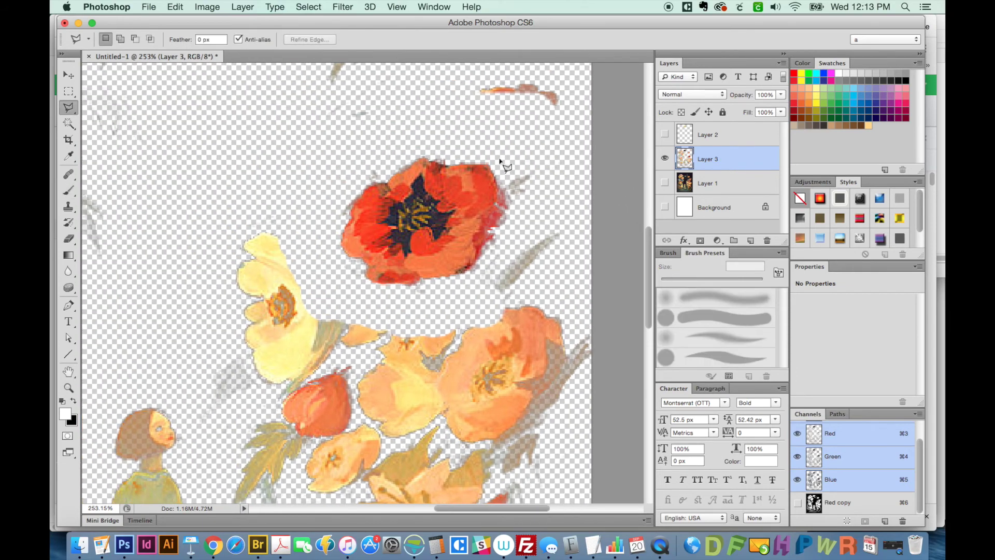
left_click(460, 153)
left_click(359, 177)
left_click(330, 219)
left_click(333, 260)
left_click(376, 294)
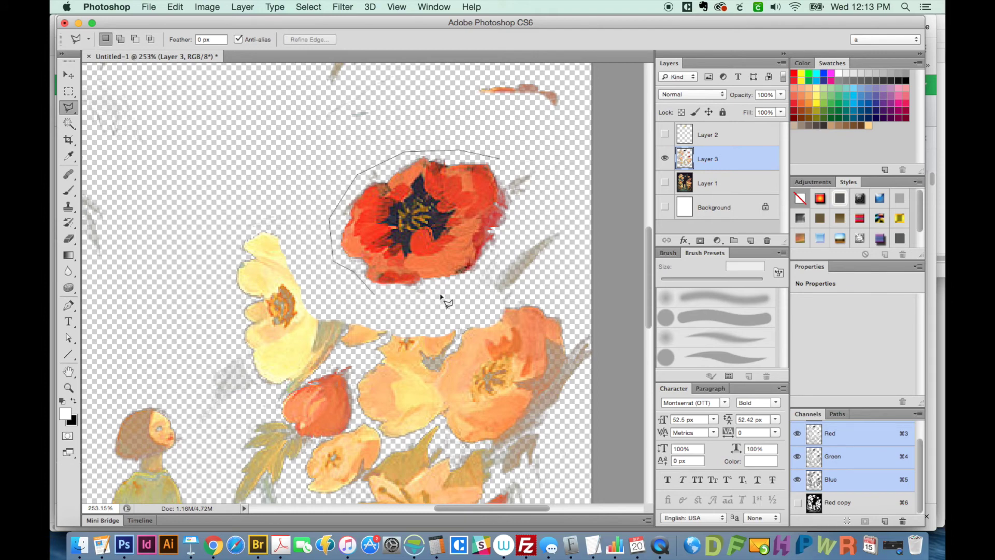
left_click(492, 266)
left_click(516, 226)
left_click(506, 163)
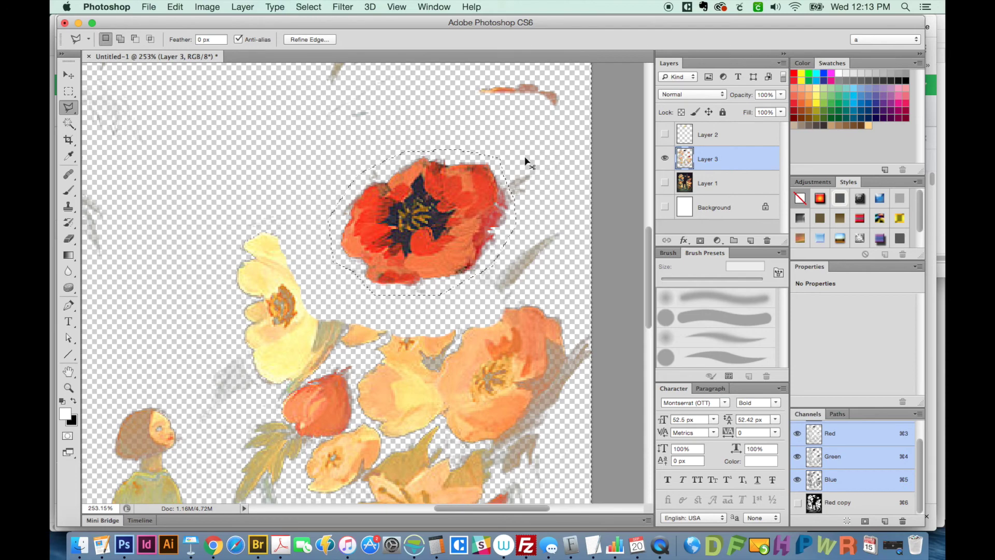
Delete everything outside the poppy, deselect, and show Layer 1 again
key("super+shift+i")
key("Delete")
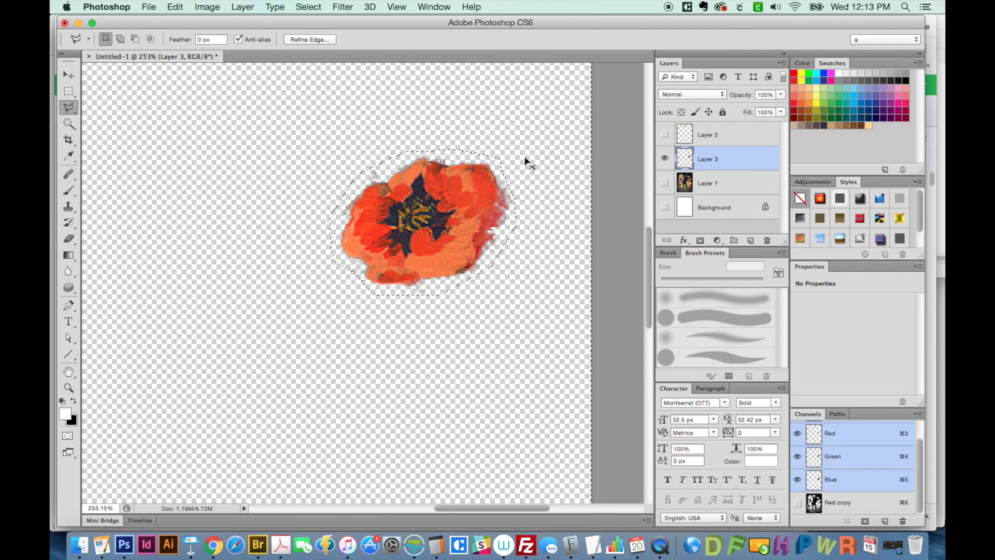
key("super+d")
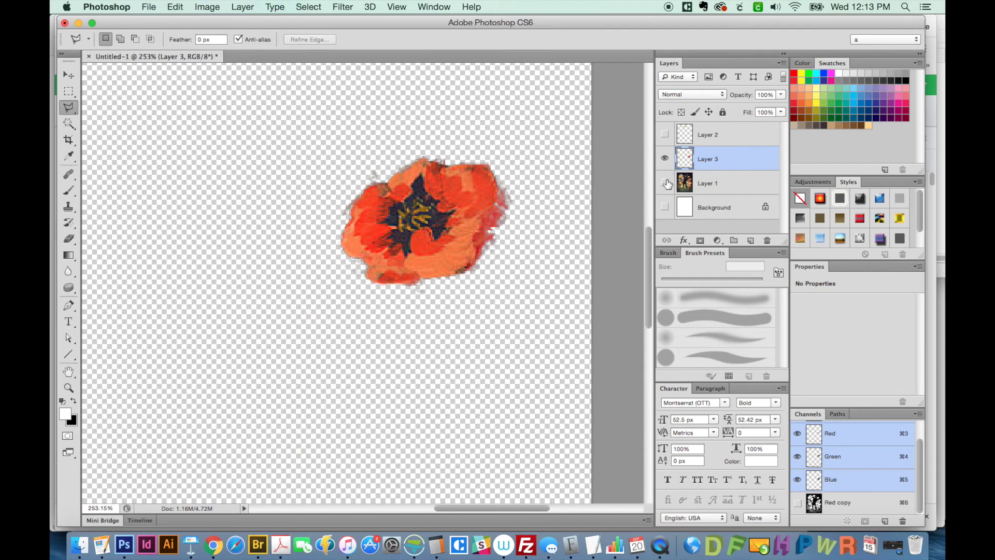
left_click(665, 182)
key("v")
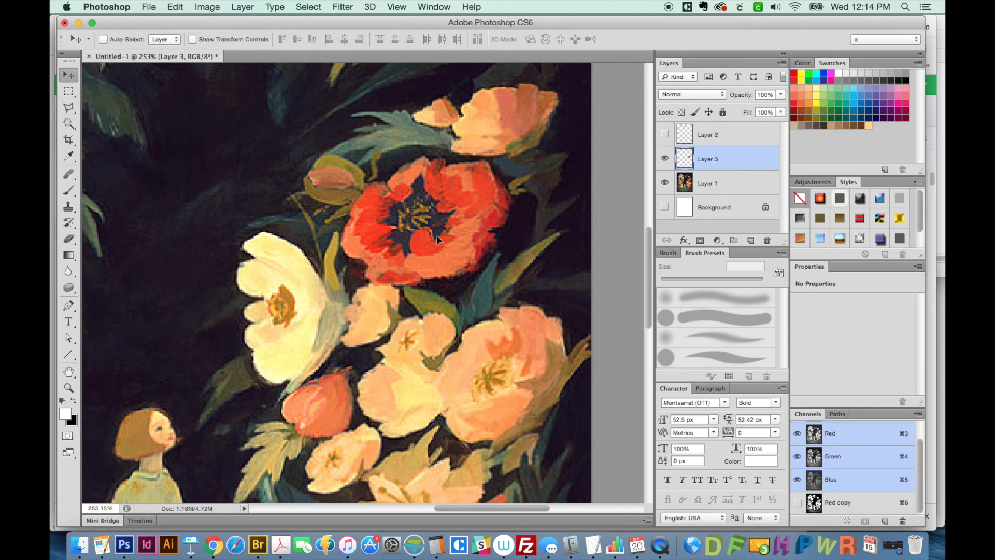
Move the poppy copy lower left and erase its edge beside the cream flower with a 24 px eraser
left_click_drag(438, 239, 205, 334)
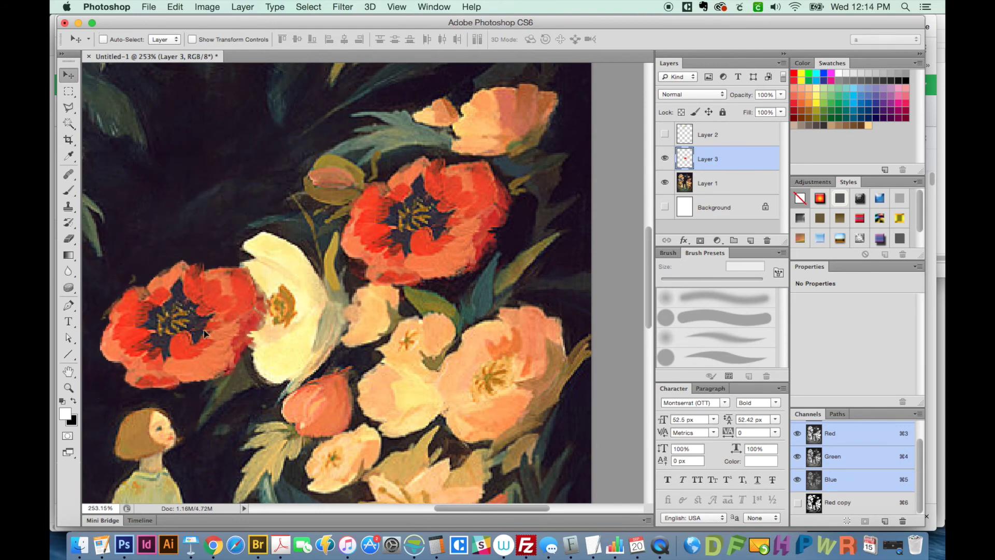
key("e")
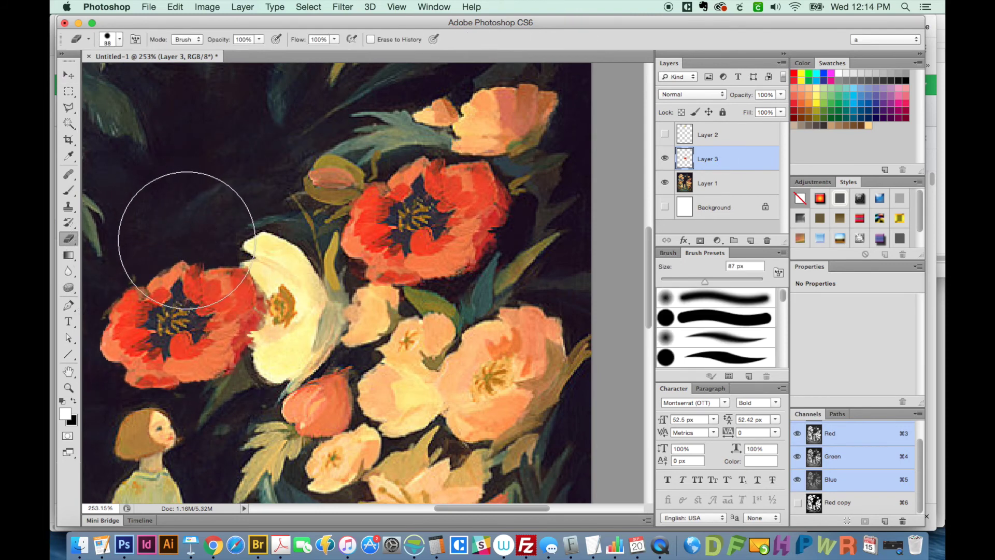
left_click_drag(188, 236, 127, 273)
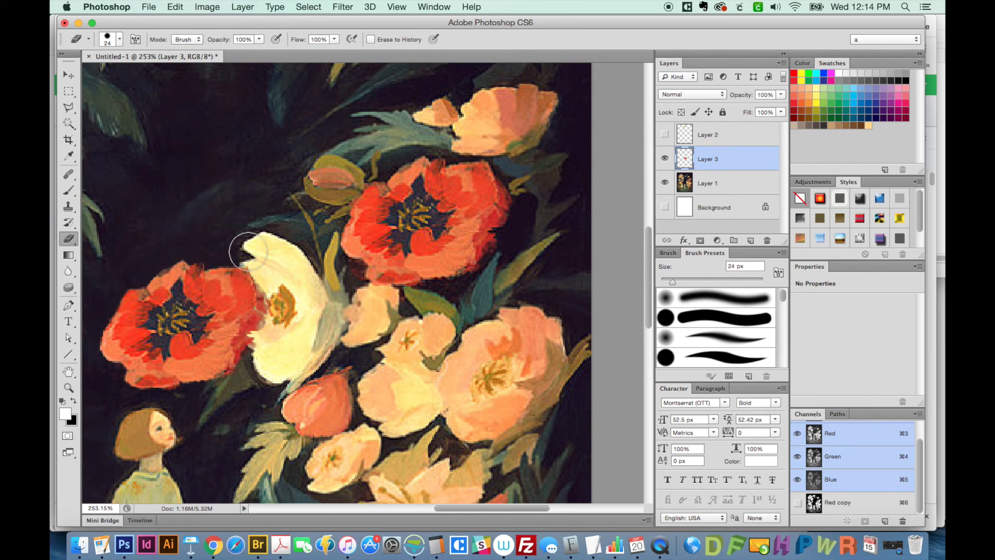
mouse_move(249, 250)
left_mouse_down()
mouse_move(269, 350)
mouse_move(294, 338)
left_mouse_up()
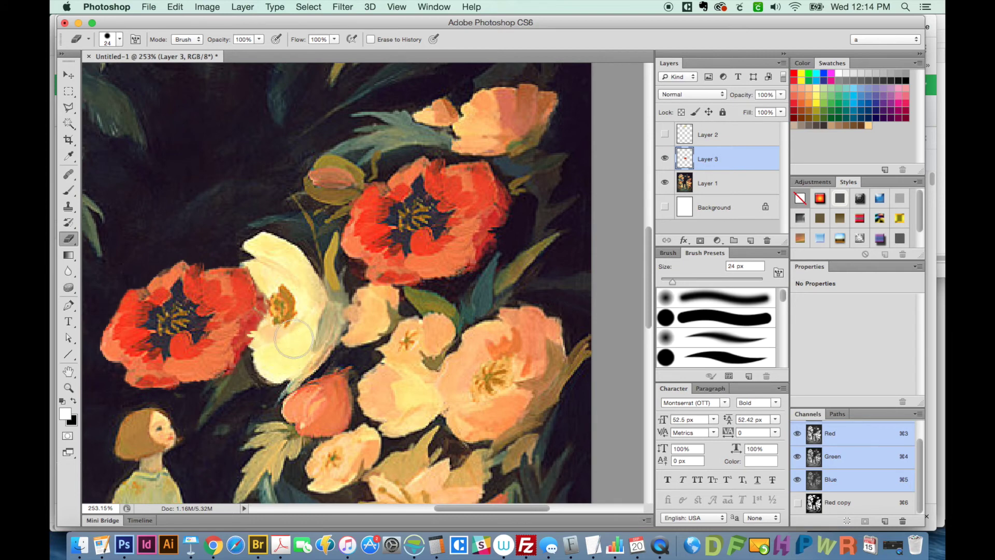
left_click_drag(281, 391, 323, 395)
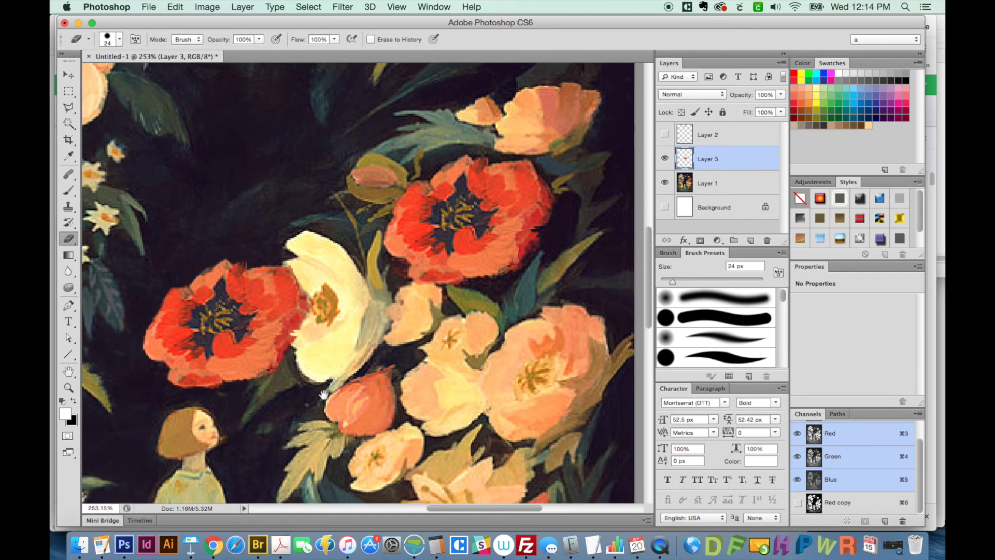
key("l")
left_click_drag(242, 356, 280, 192)
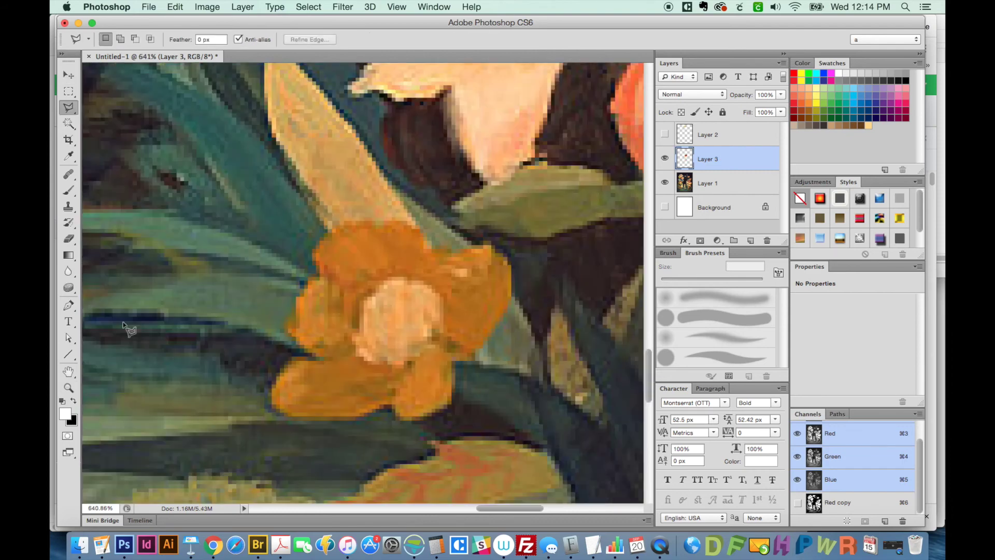
Start a Pen path around the orange flower, anchoring along its top and left petals
key("p")
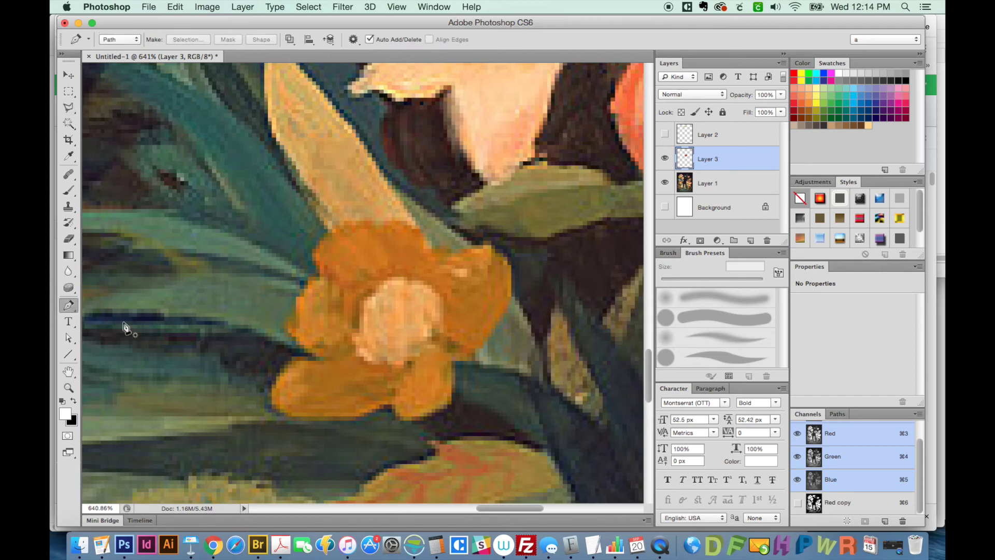
left_click(440, 265)
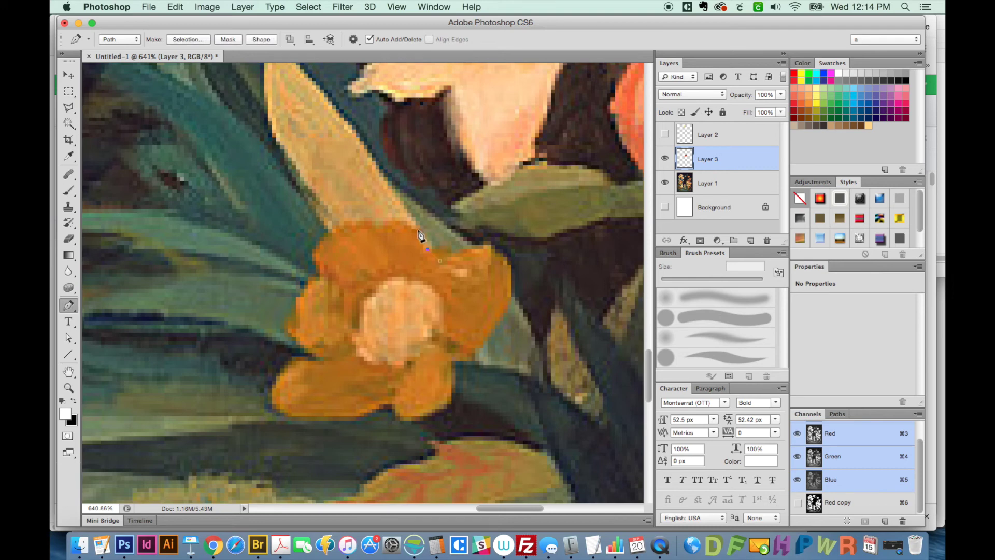
left_click_drag(401, 225, 412, 227)
left_click_drag(370, 238, 365, 239)
left_click(320, 242)
left_click_drag(307, 254, 306, 258)
left_click_drag(292, 318, 286, 354)
left_click(286, 355)
Continue the path around the bottom and right petals and close it at the first anchor
left_click(320, 362)
left_click_drag(271, 397, 267, 451)
key("ctrl+z")
mouse_move(332, 420)
left_mouse_down()
mouse_move(376, 421)
mouse_move(388, 402)
left_mouse_up()
left_click(413, 422)
mouse_move(433, 416)
left_mouse_down()
mouse_move(451, 380)
mouse_move(448, 340)
mouse_move(490, 335)
mouse_move(498, 322)
left_mouse_up()
mouse_move(509, 268)
left_mouse_down()
mouse_move(499, 249)
mouse_move(449, 259)
left_mouse_up()
left_click(441, 267)
Save the Work Path as Path 1, load it as a selection, and select Layer 1
left_click(841, 414)
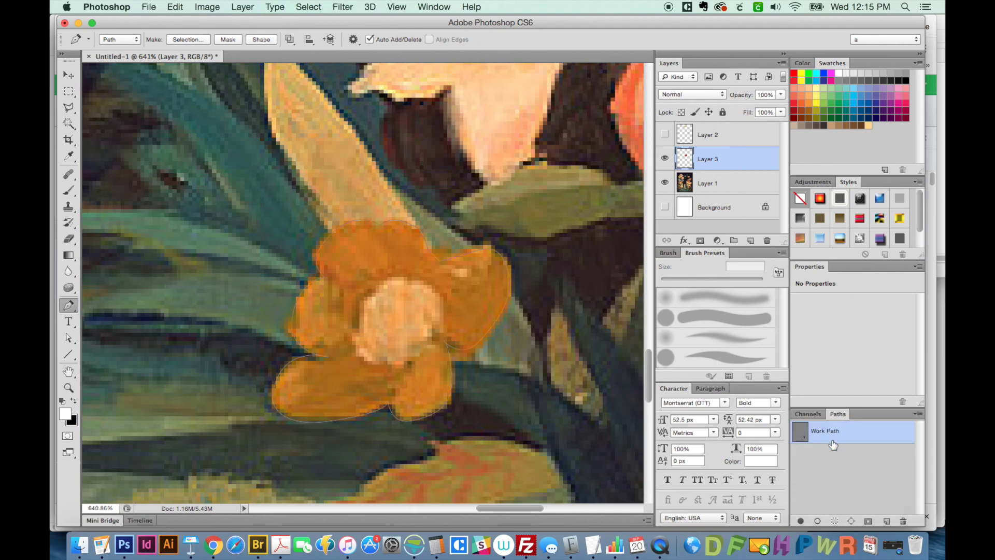
double_click(823, 434)
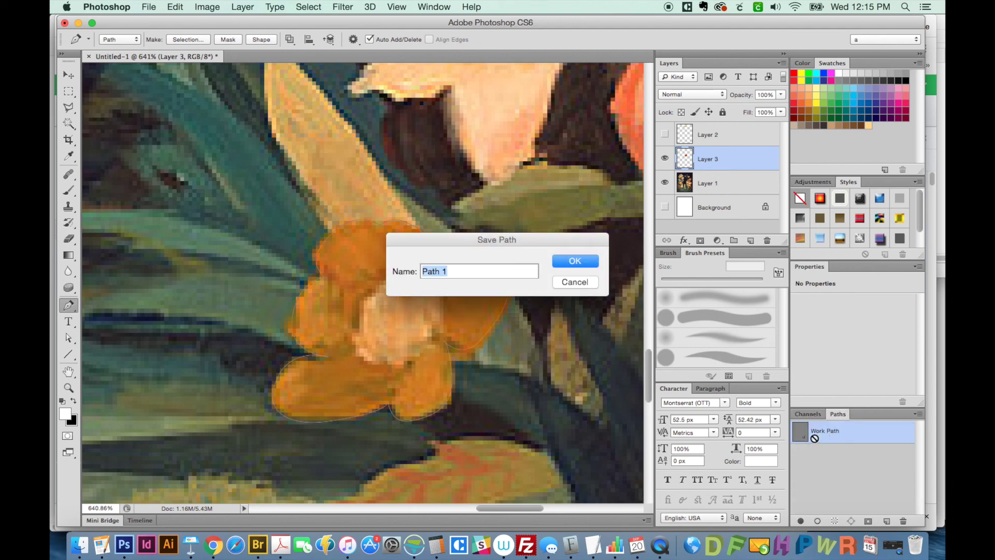
key("Return")
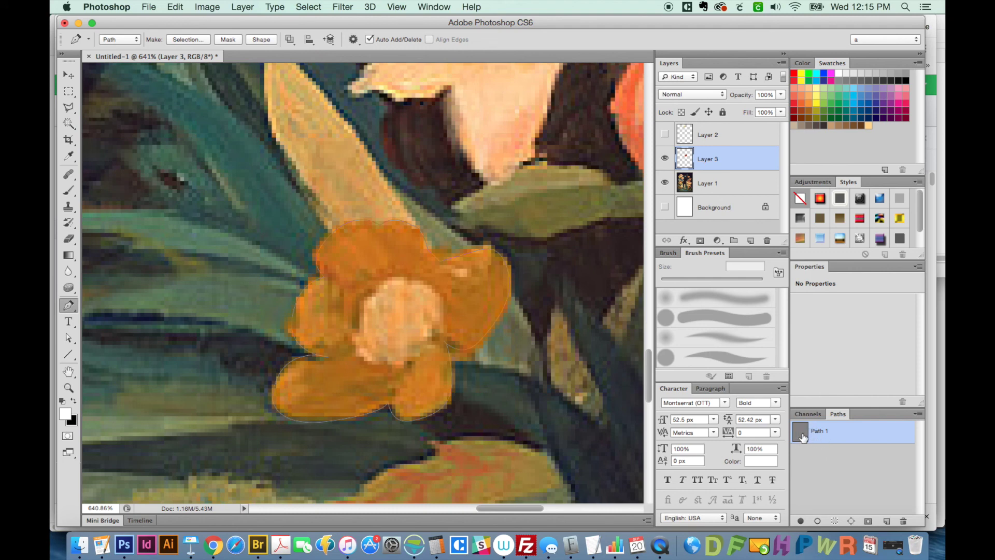
left_click(802, 434, "super")
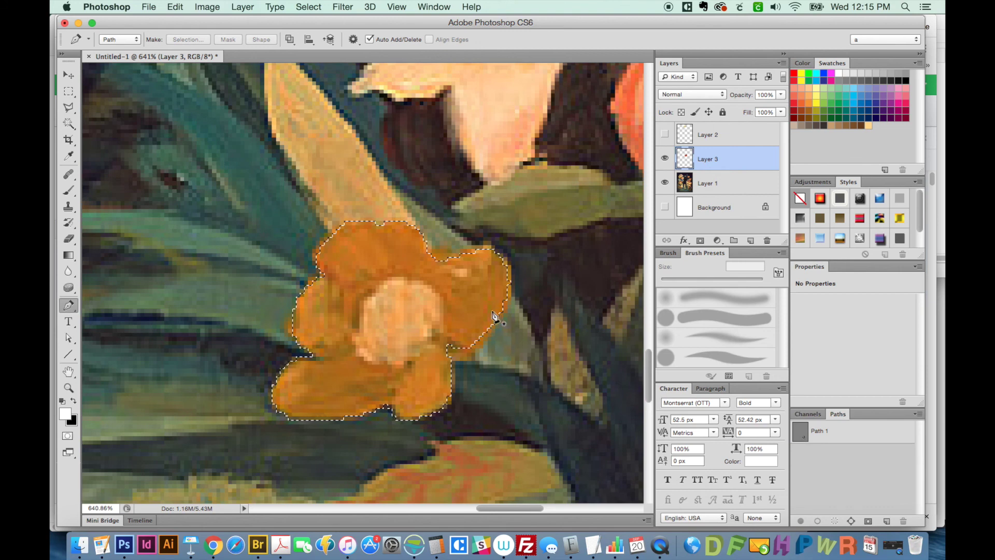
left_click(695, 185)
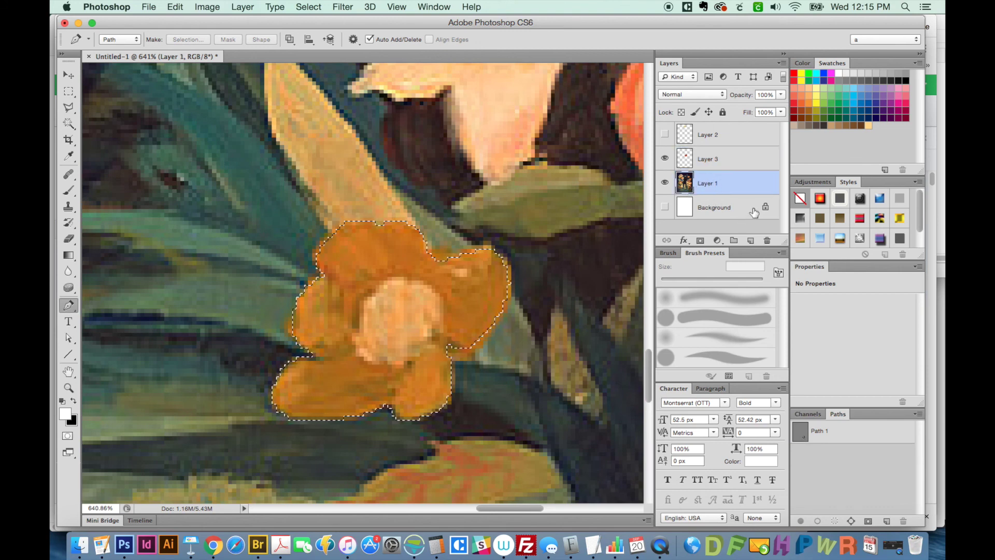
Copy the orange flower onto new Layer 4 and move the copy over the original
key("super+j")
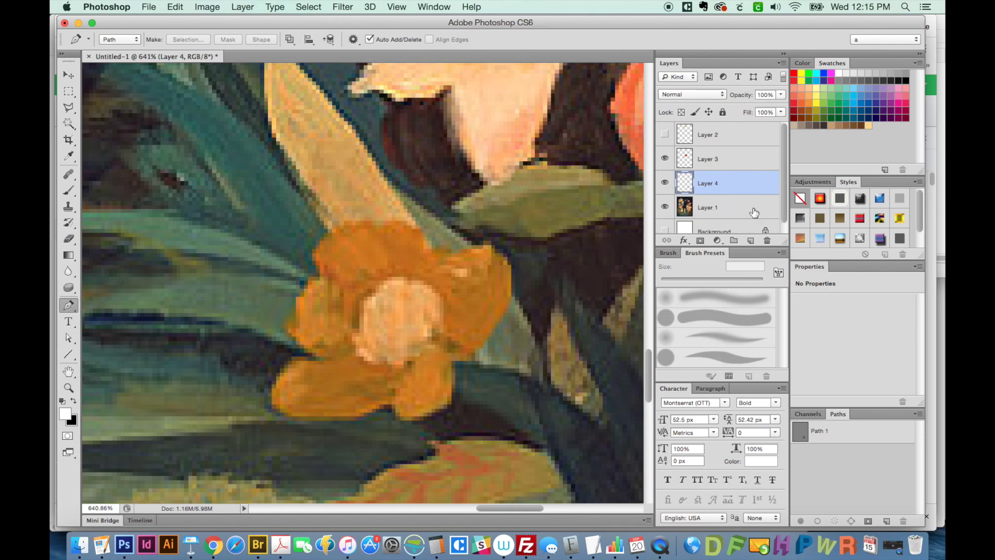
key("super+minus")
key("super+minus")
key("v")
mouse_move(408, 317)
left_mouse_down()
mouse_move(249, 200)
mouse_move(223, 304)
mouse_move(398, 298)
left_mouse_up()
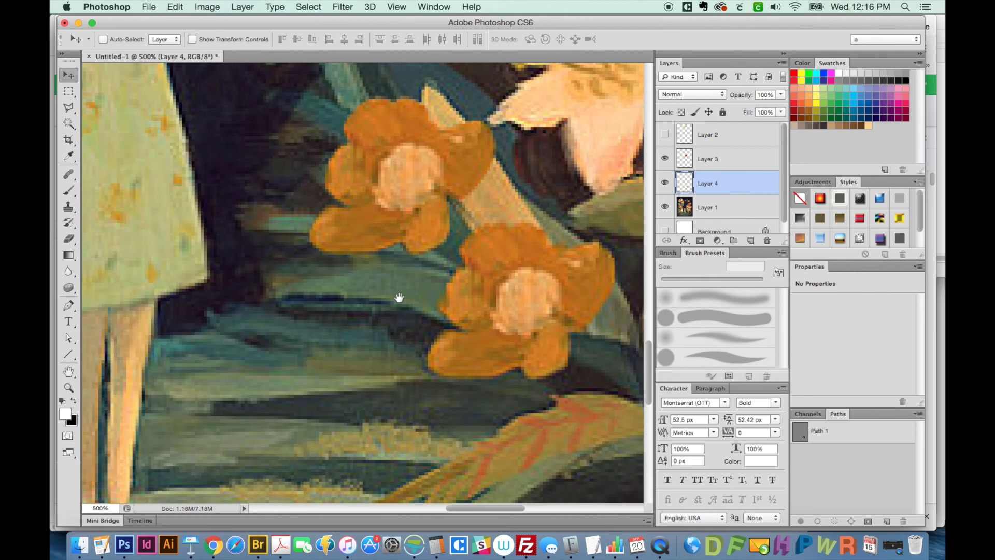
scroll(389, 291, "right", 2)
scroll(378, 282, "right", 3)
mouse_move(348, 160)
left_mouse_down()
mouse_move(461, 244)
mouse_move(447, 241)
left_mouse_up()
Rotate the flower copy about 31 degrees and view the whole painting
key("super+t")
left_click_drag(577, 171, 574, 260)
left_click_drag(461, 272, 466, 318)
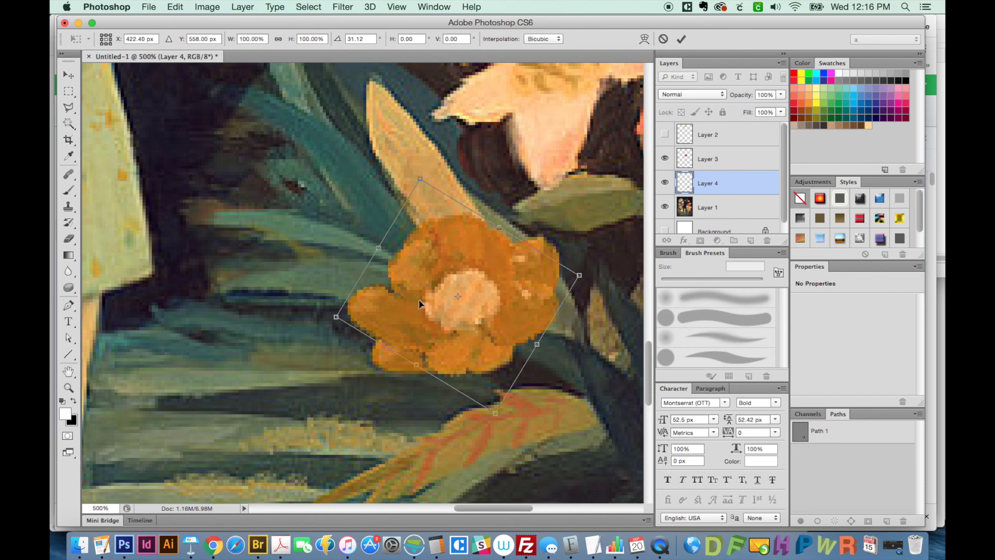
key("Return")
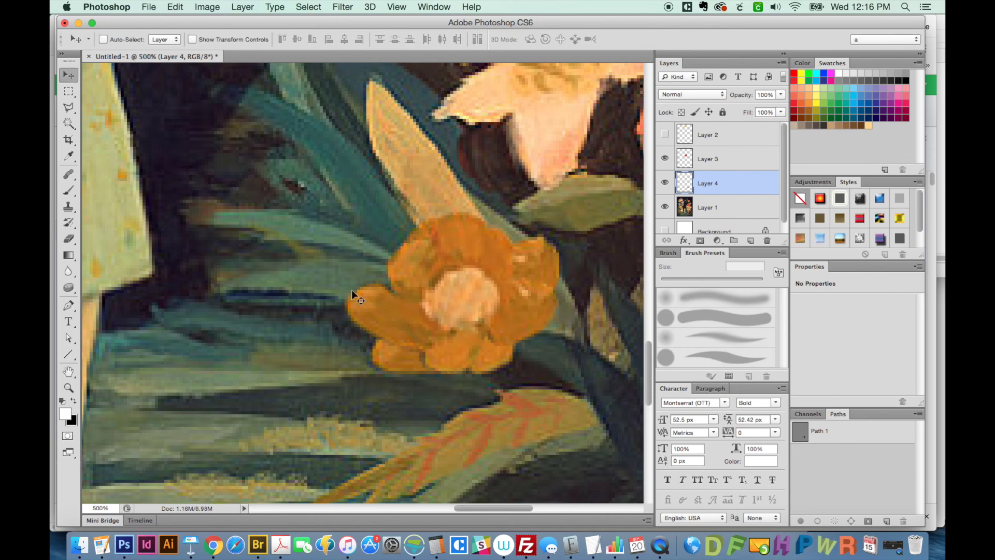
key("super+0")
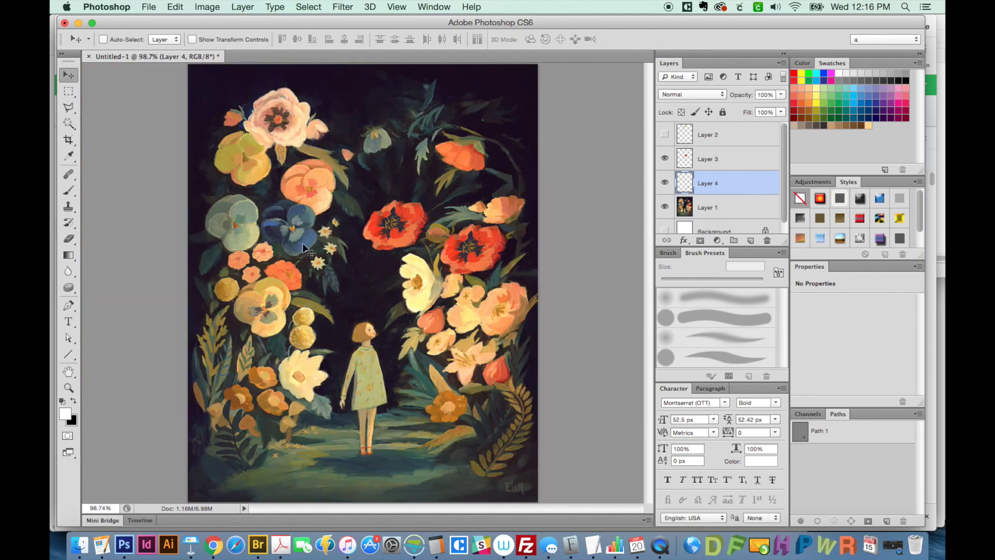
Select the Rectangular Marquee tool
left_click(69, 94)
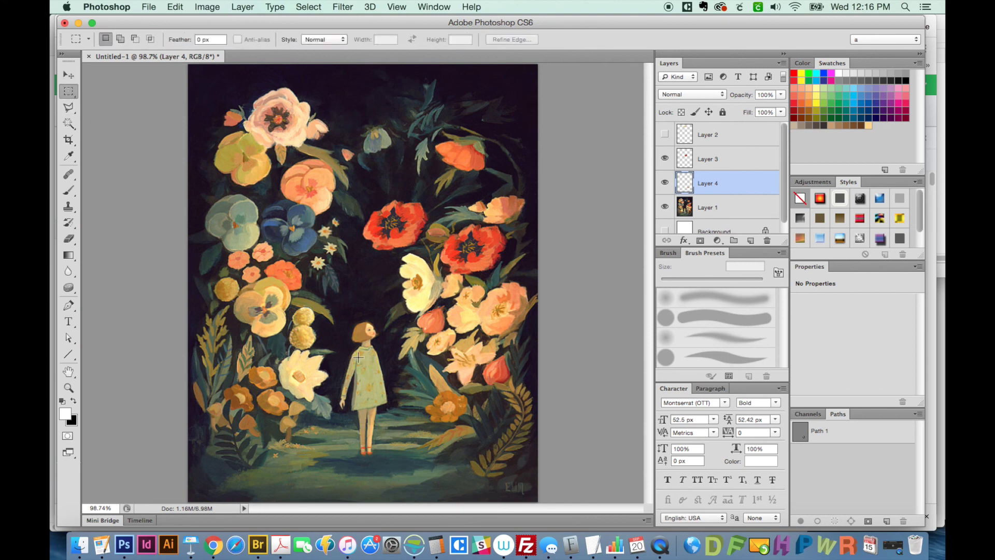